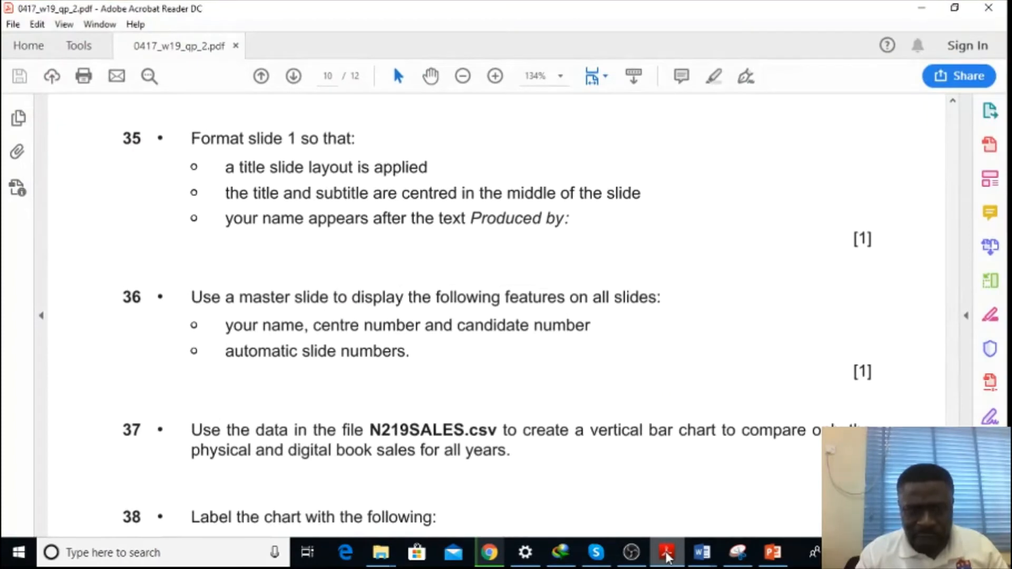
# Compare the exam's master slide requirements against the presentation's Header and Footer settings.
pyautogui.click(667, 553)
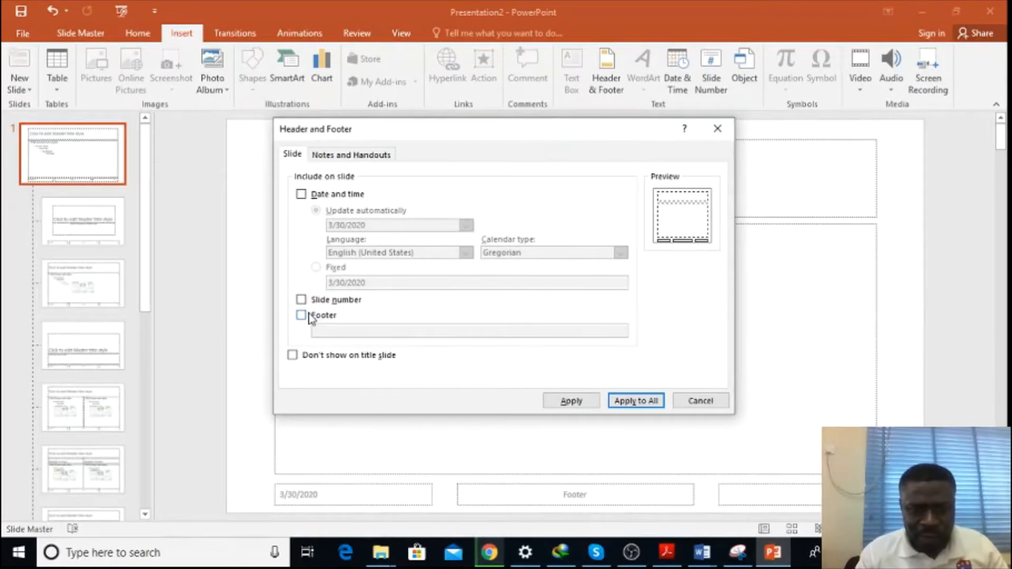
pyautogui.click(667, 552)
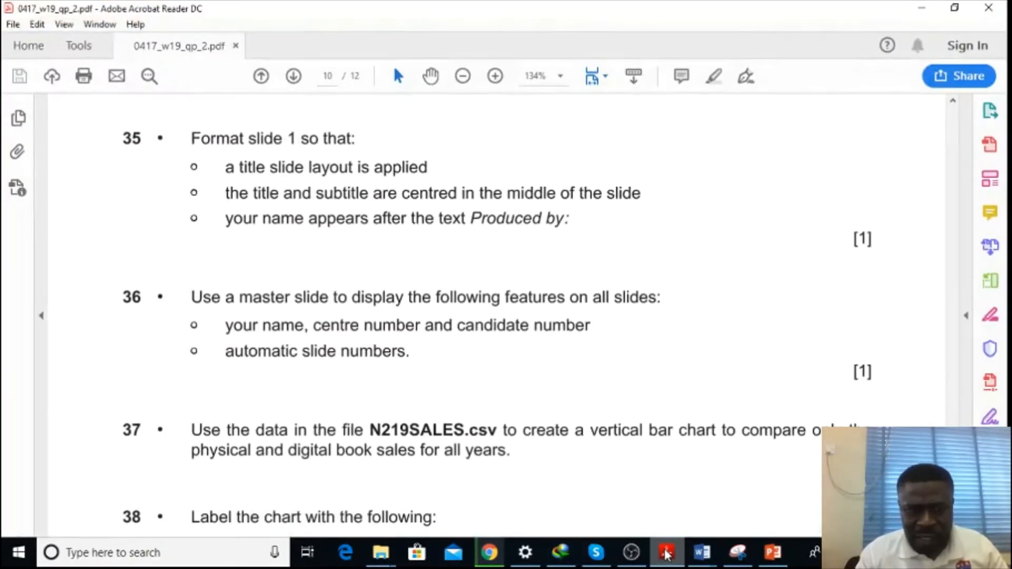
pyautogui.click(667, 552)
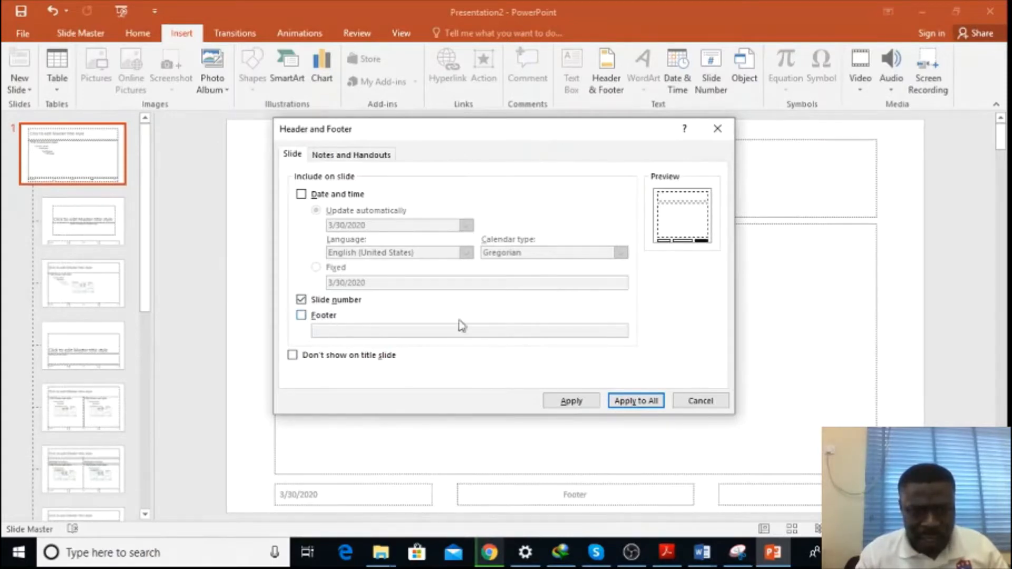
pyautogui.click(667, 552)
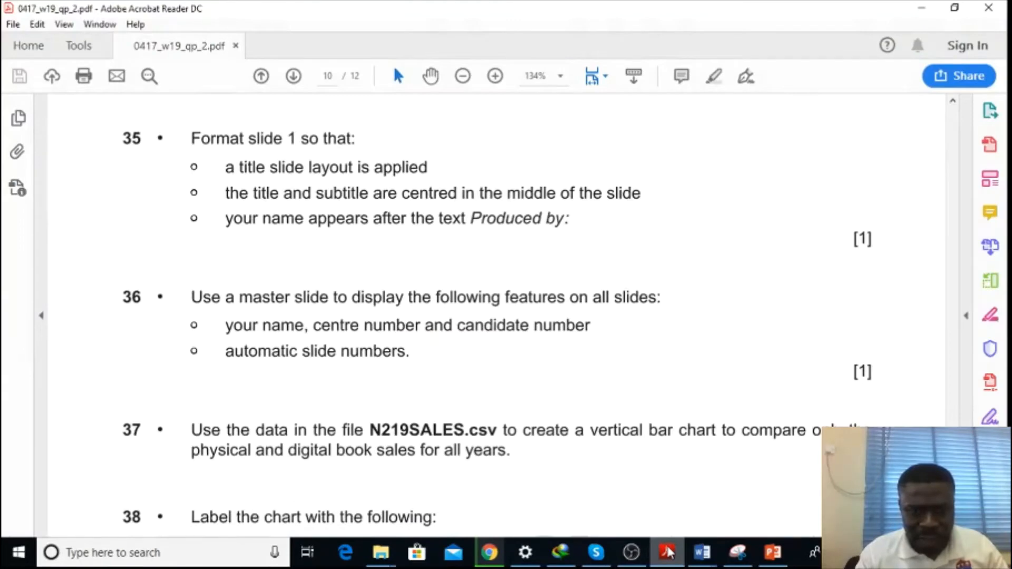
pyautogui.click(667, 552)
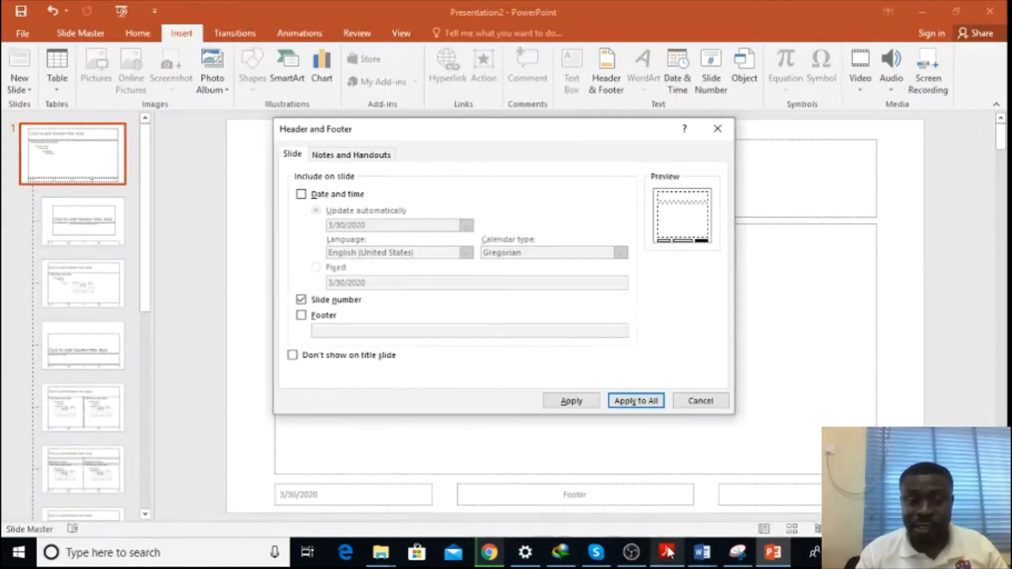
# Enable the footer with the candidate's name, centre and candidate numbers, and apply to all slides.
pyautogui.click(304, 318)
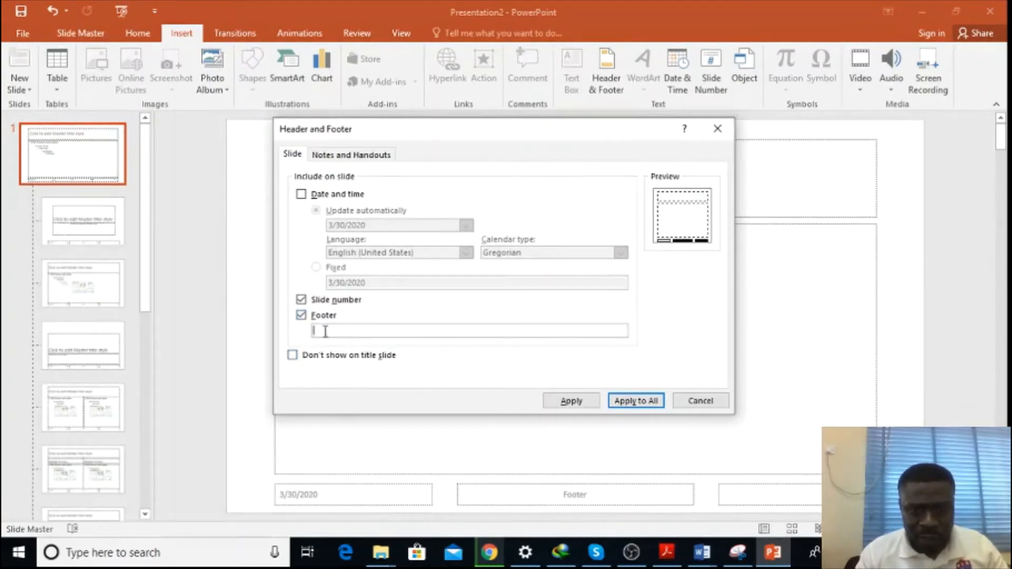
pyautogui.click(326, 332)
pyautogui.write('Uche')
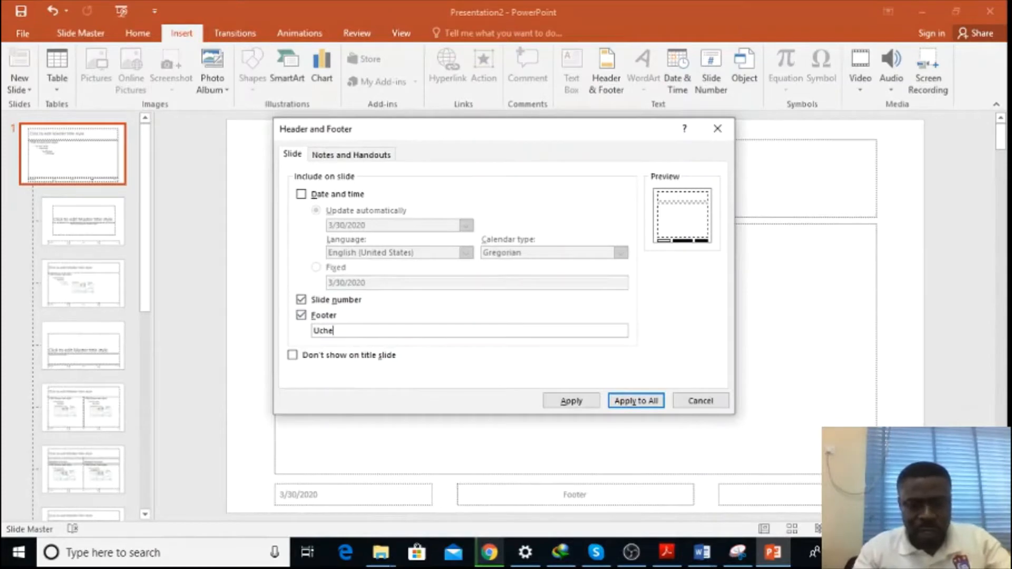
pyautogui.write(' Nnamdi N, 100,100')
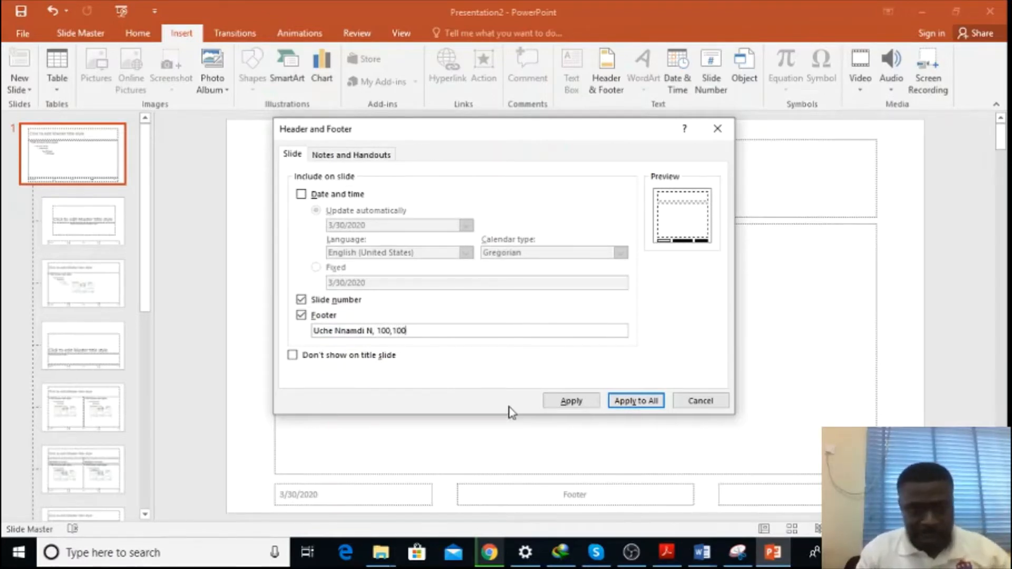
pyautogui.press('BackSpace')
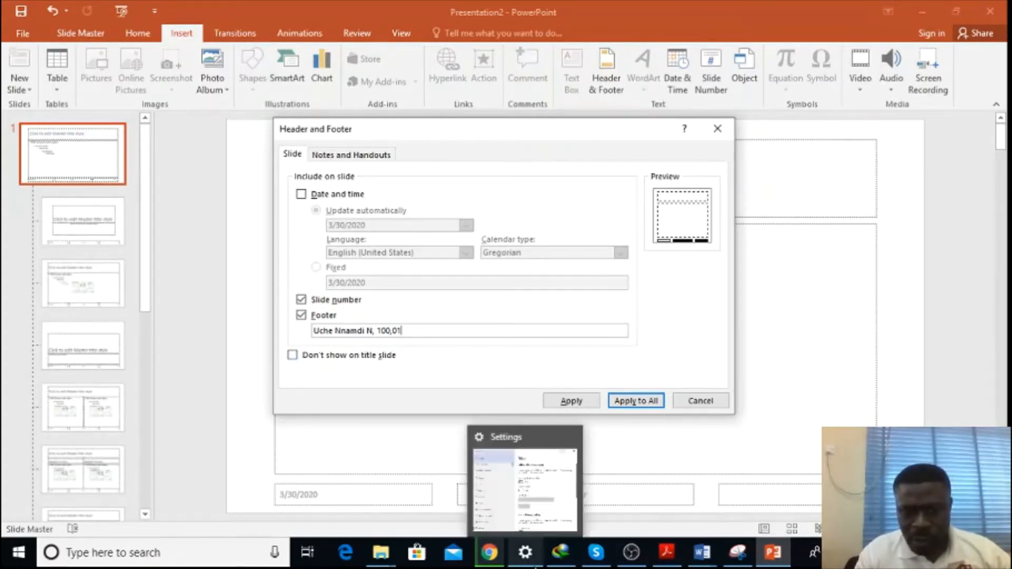
pyautogui.click(667, 552)
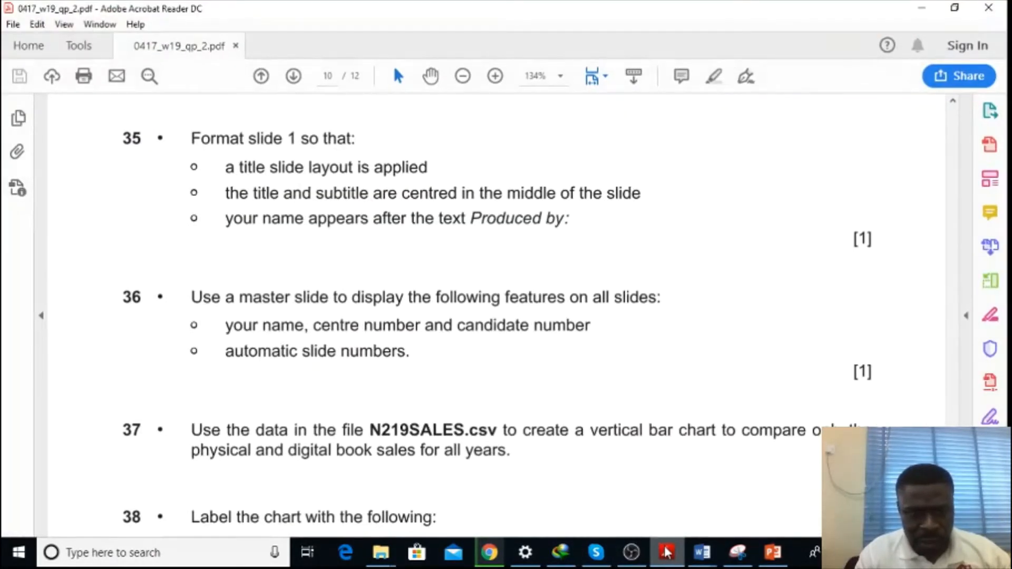
pyautogui.click(666, 552)
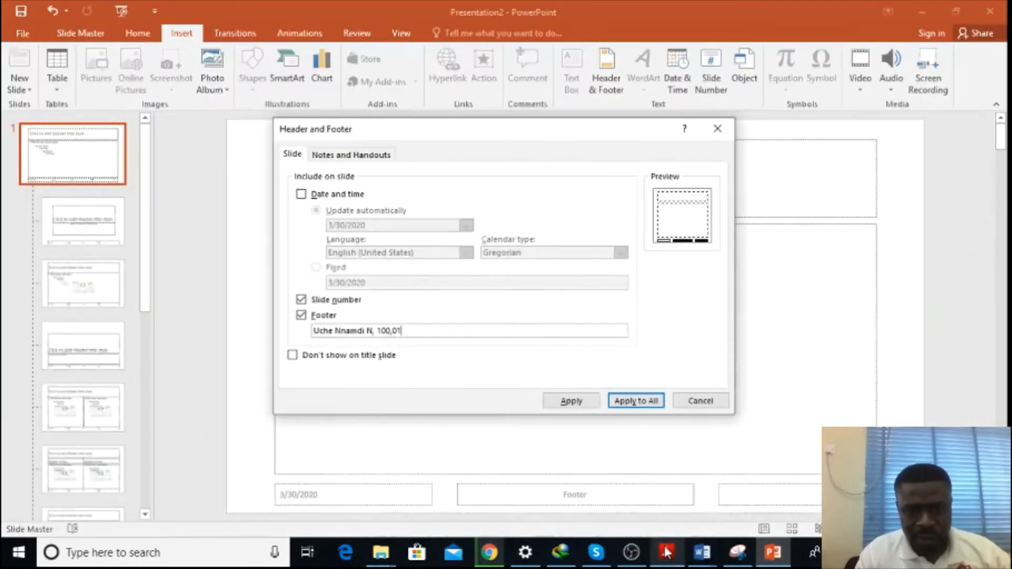
pyautogui.click(633, 400)
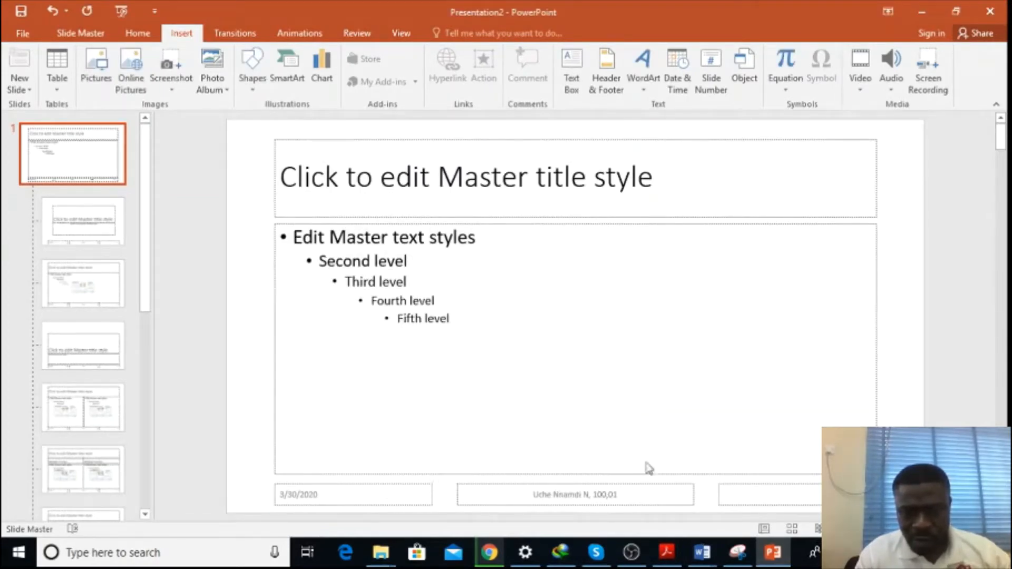
# Open N219SALES from the P 2 November 2019 folder in Excel.
pyautogui.click(667, 553)
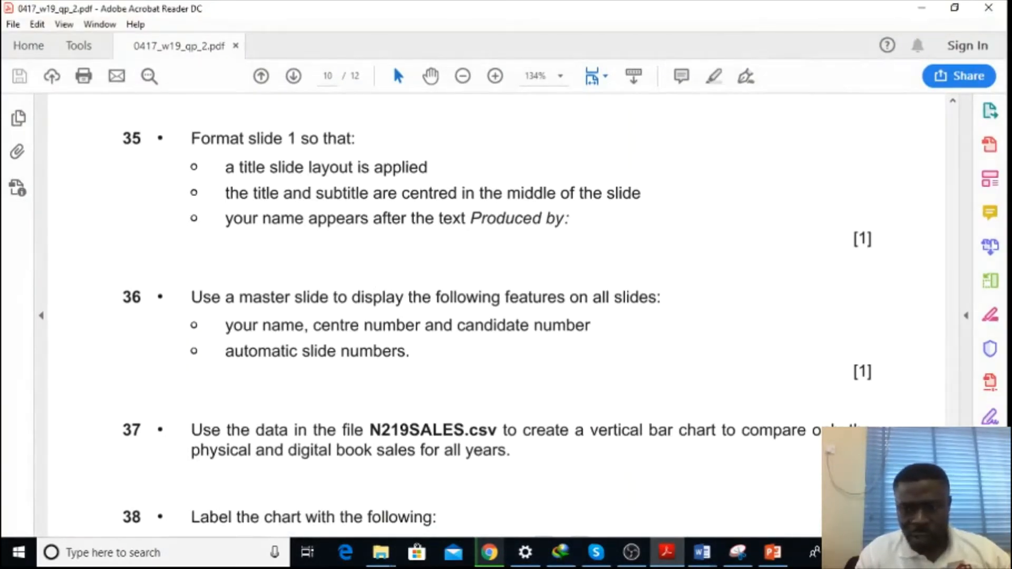
pyautogui.scroll(-3, 396, 327)
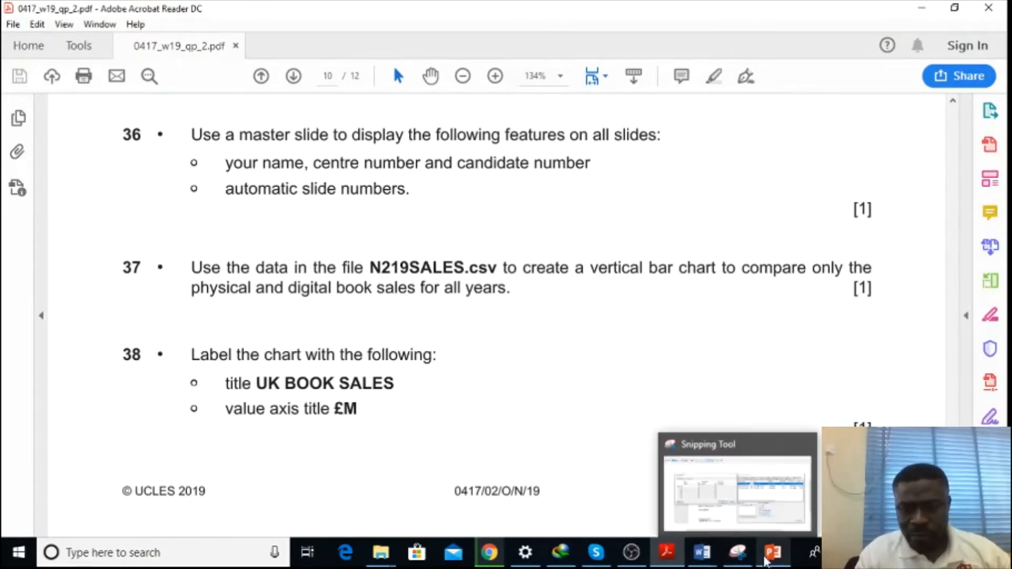
pyautogui.moveTo(773, 562)
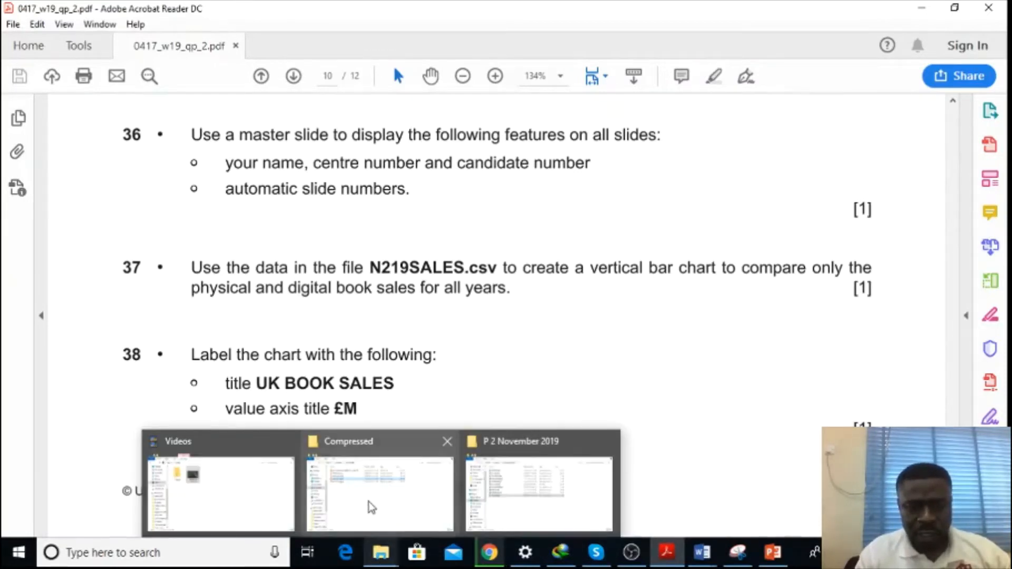
pyautogui.moveTo(522, 487)
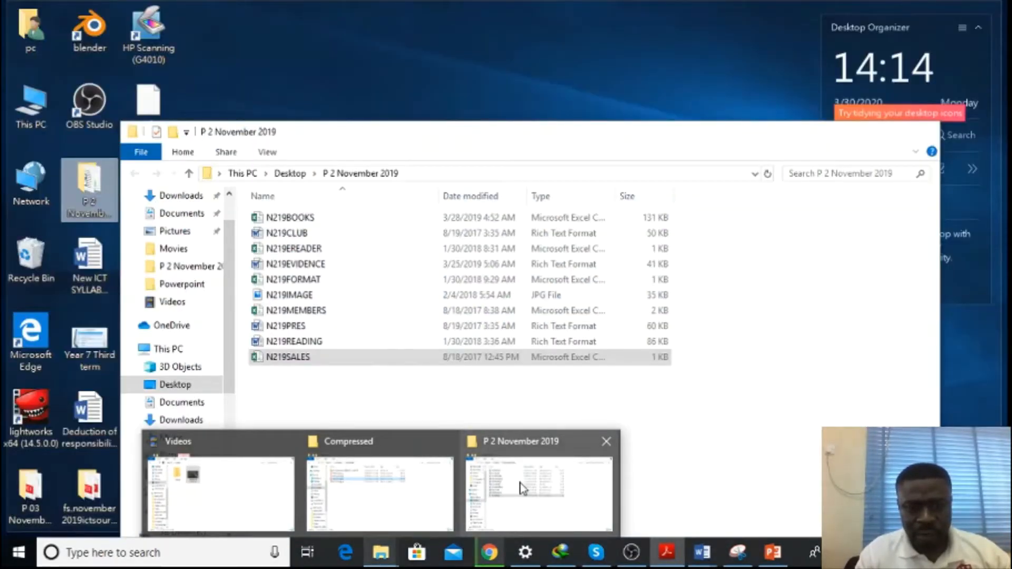
pyautogui.click(522, 487)
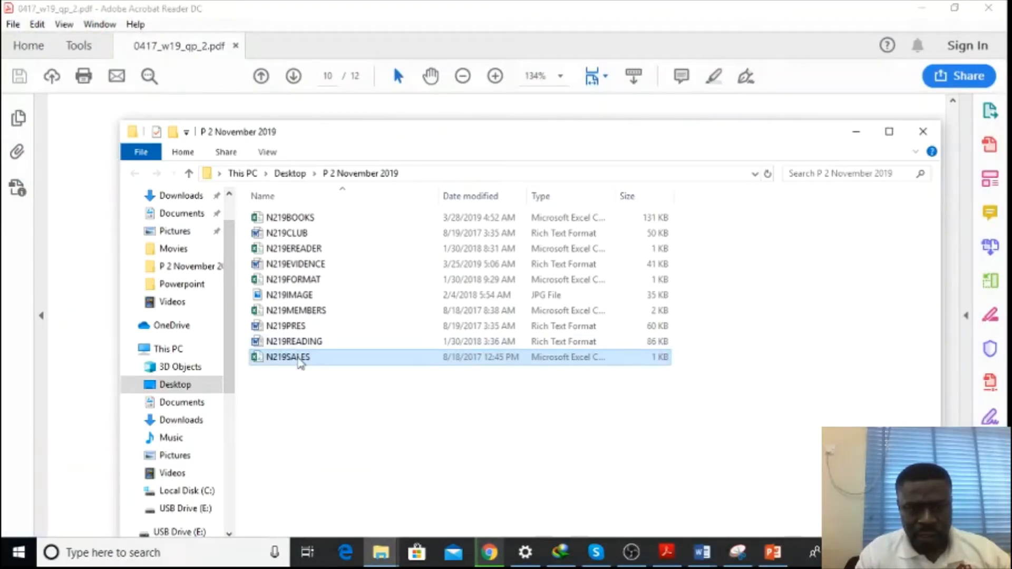
pyautogui.moveTo(415, 136); pyautogui.dragTo(390, 148)
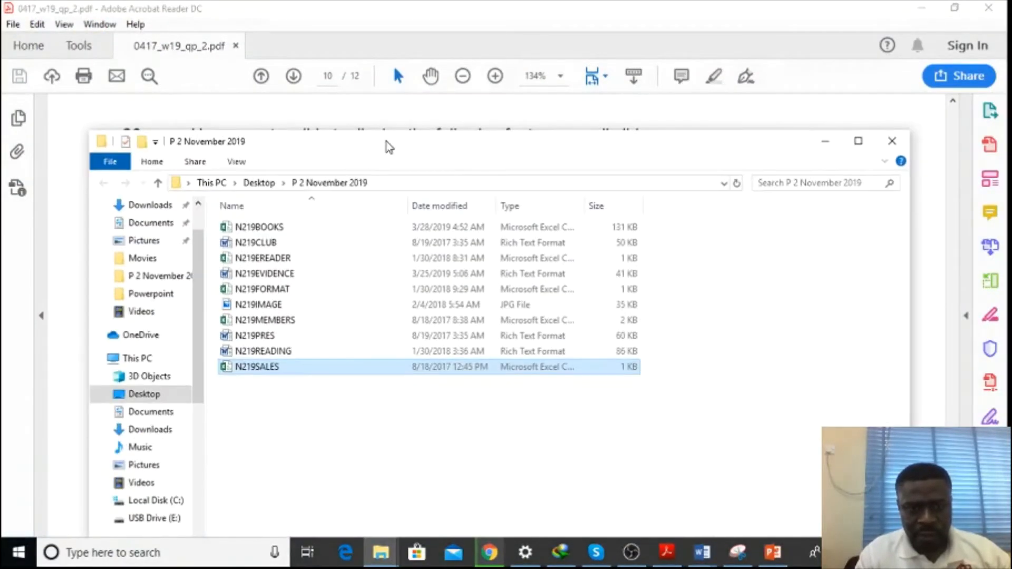
pyautogui.doubleClick(289, 366)
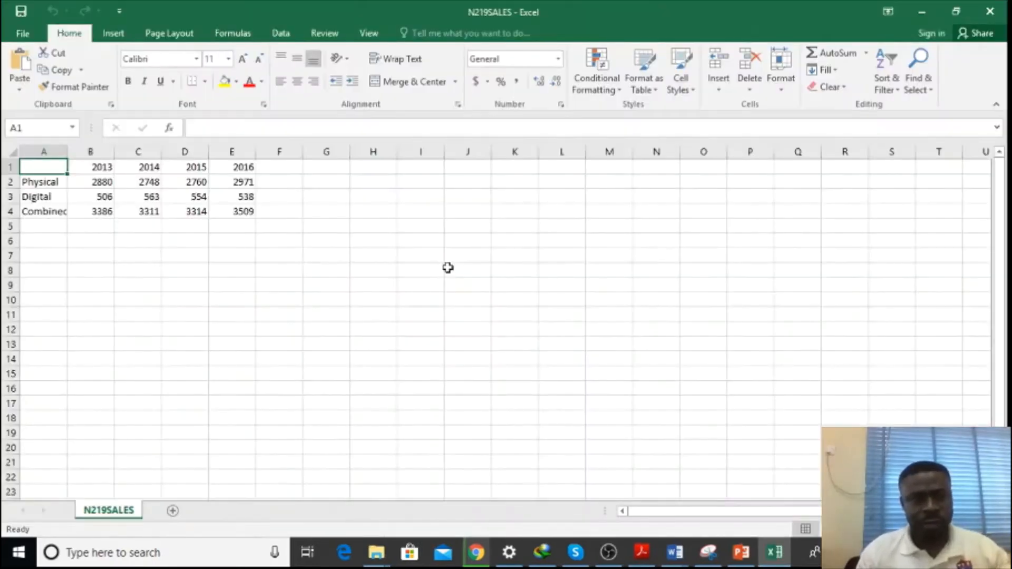
# Chart the 2013–2016 Physical and Digital sales (A1:E3) as a 2-D clustered column chart.
pyautogui.click(640, 555)
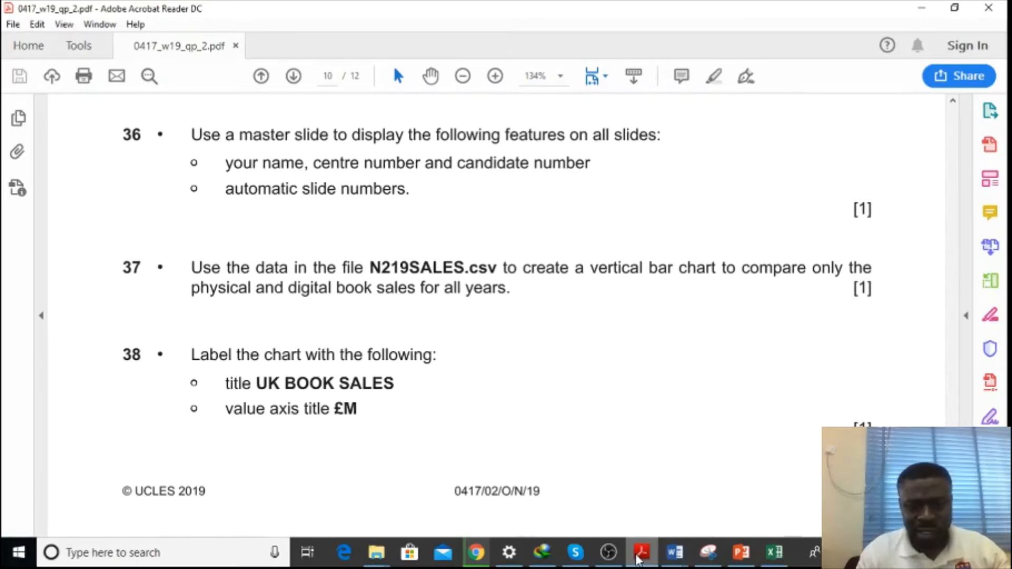
pyautogui.click(640, 553)
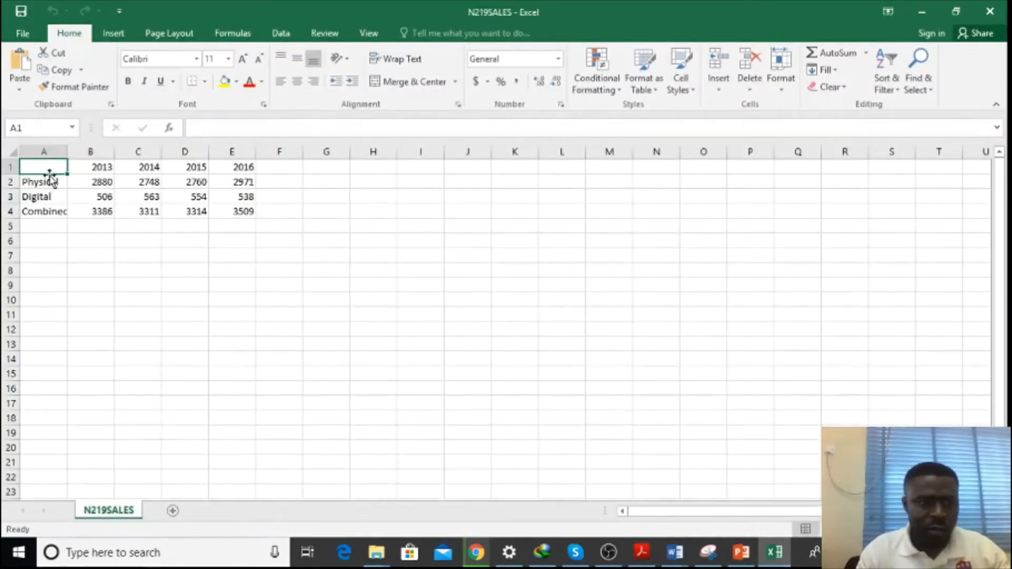
pyautogui.moveTo(45, 167); pyautogui.dragTo(240, 196)
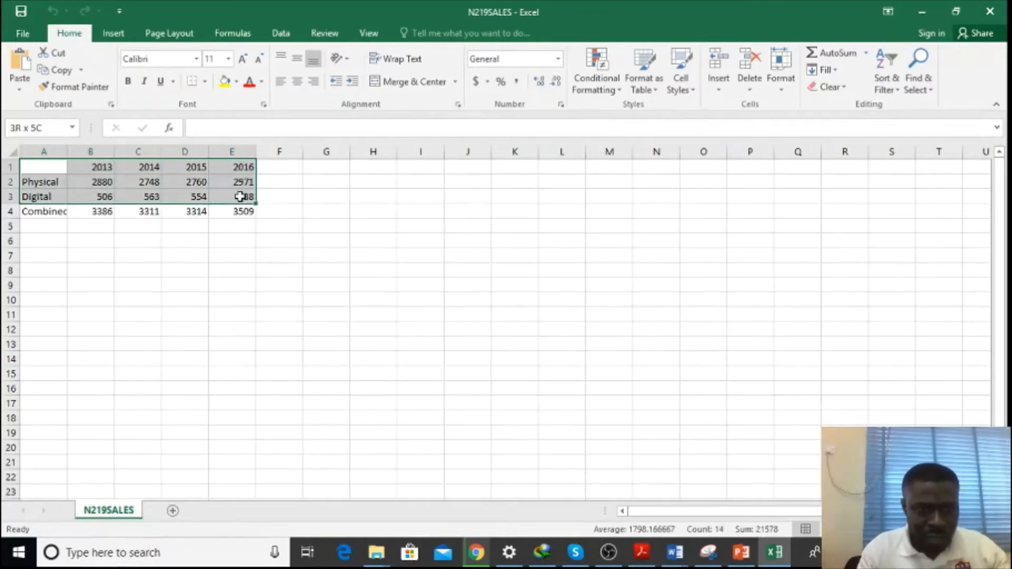
pyautogui.click(129, 33)
pyautogui.click(407, 53)
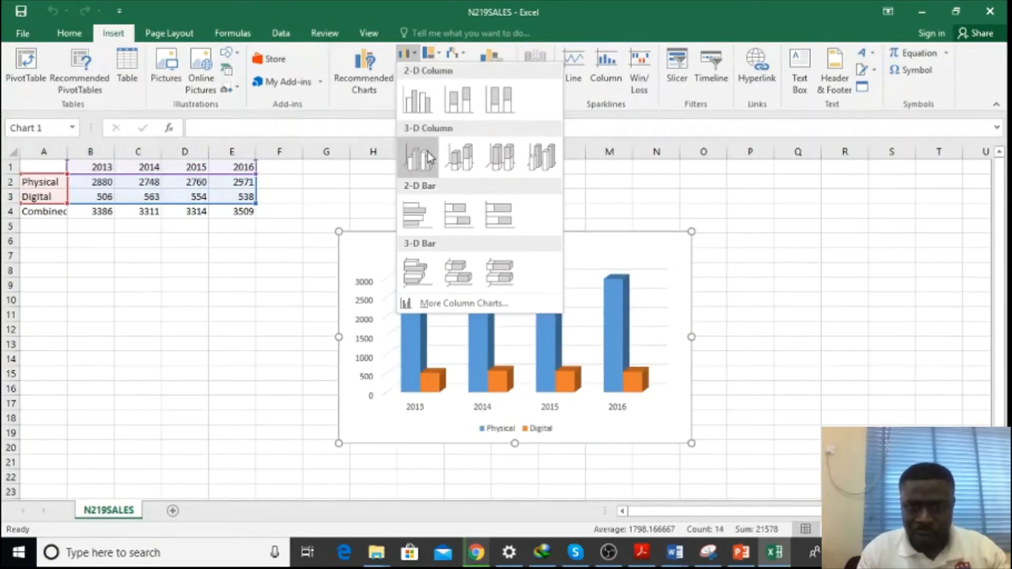
pyautogui.click(412, 102)
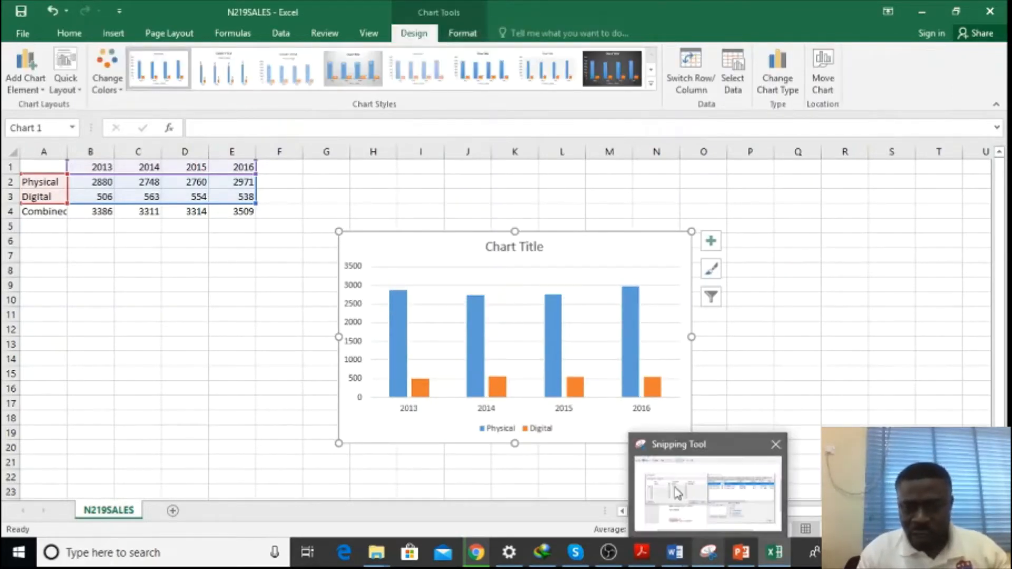
# Replace the default chart title with 'UK BOOK SALES' copied from the exam paper.
pyautogui.click(639, 558)
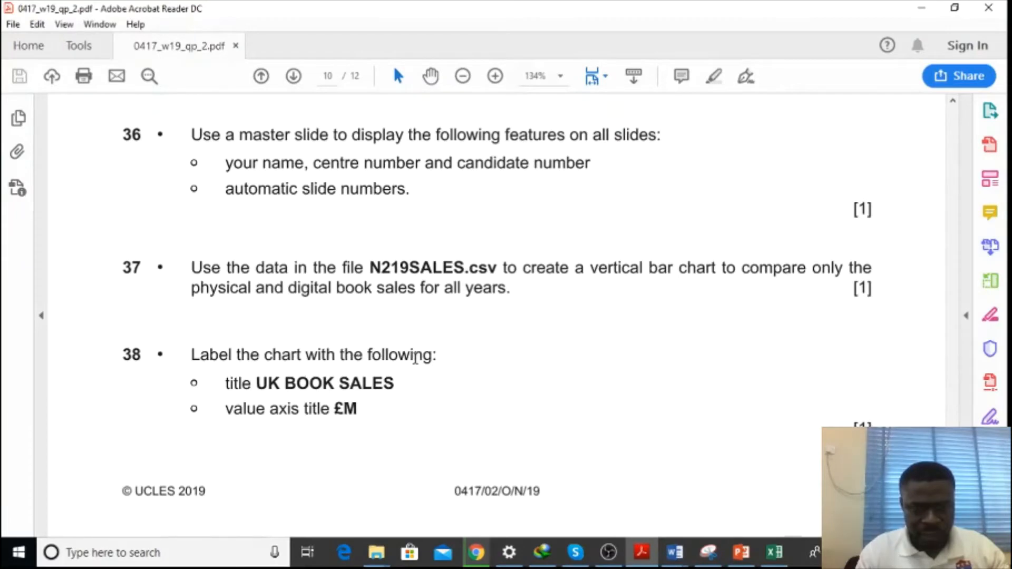
pyautogui.moveTo(257, 384); pyautogui.dragTo(351, 383)
pyautogui.hotkey('ctrl', 'c')
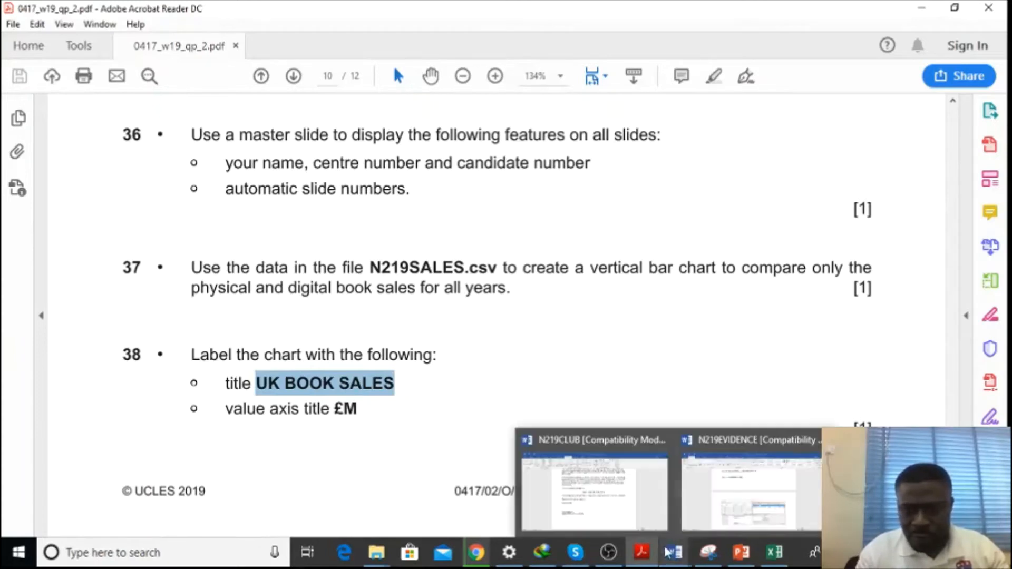
pyautogui.click(774, 552)
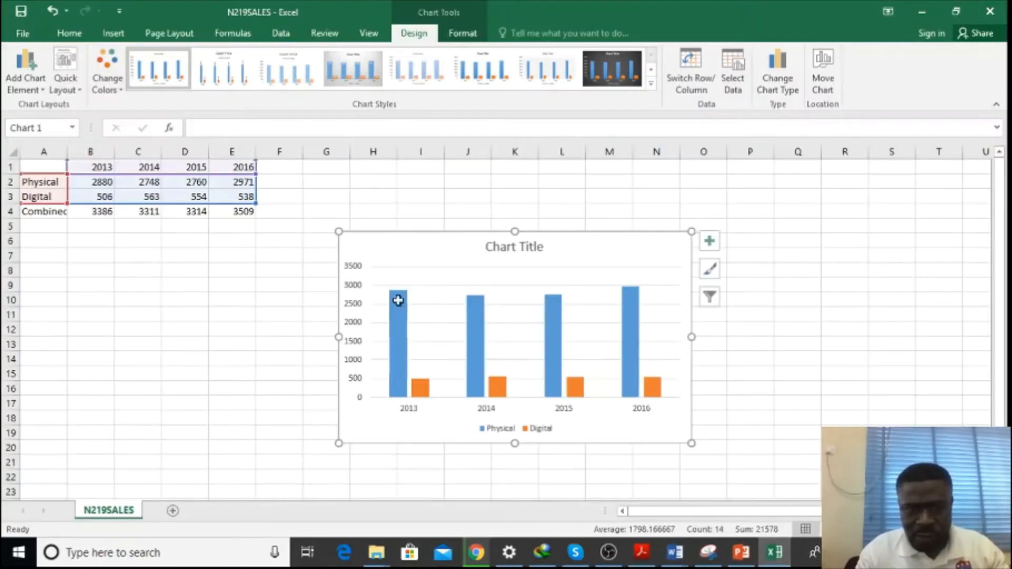
pyautogui.click(519, 251)
pyautogui.moveTo(545, 247); pyautogui.dragTo(491, 255)
pyautogui.hotkey('ctrl', 'v')
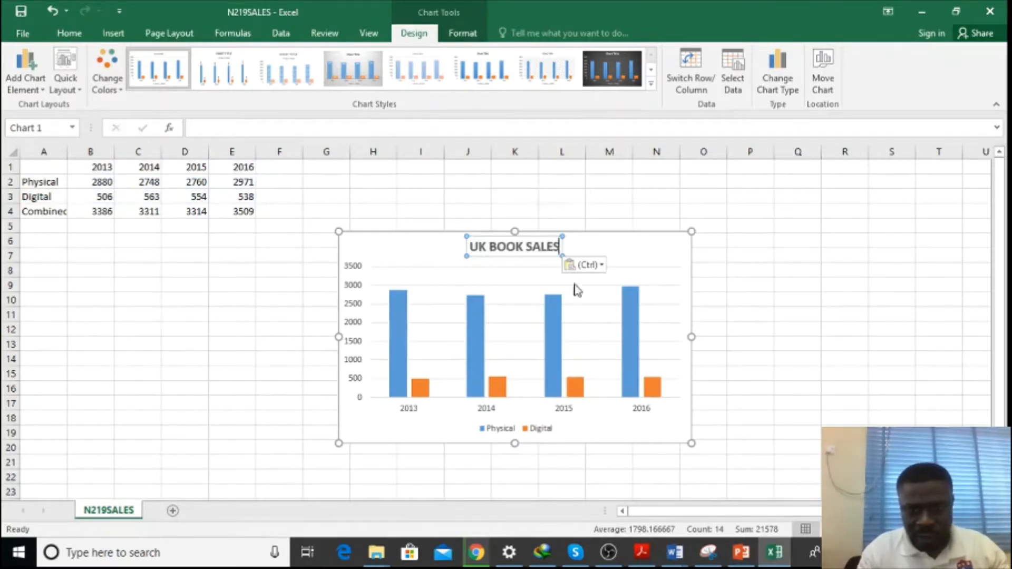
# Select the required value-axis title £M in the exam paper and return to Excel.
pyautogui.click(640, 553)
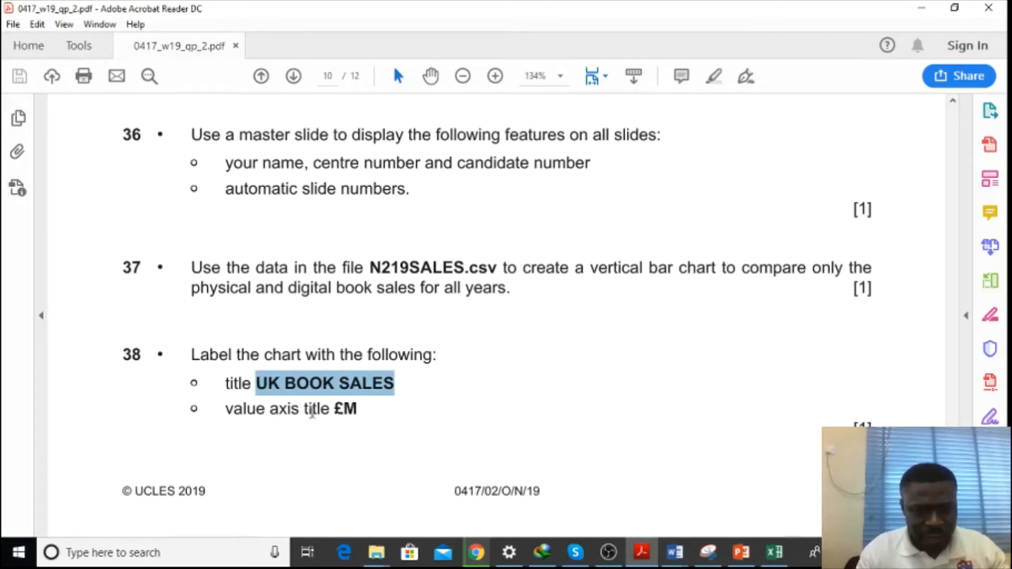
pyautogui.moveTo(359, 409); pyautogui.dragTo(334, 410)
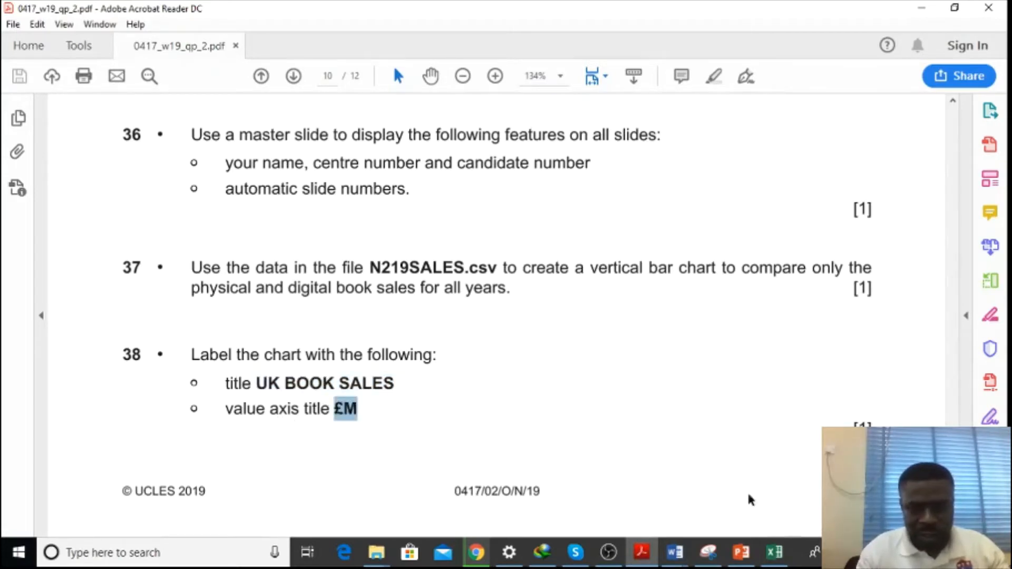
pyautogui.click(770, 551)
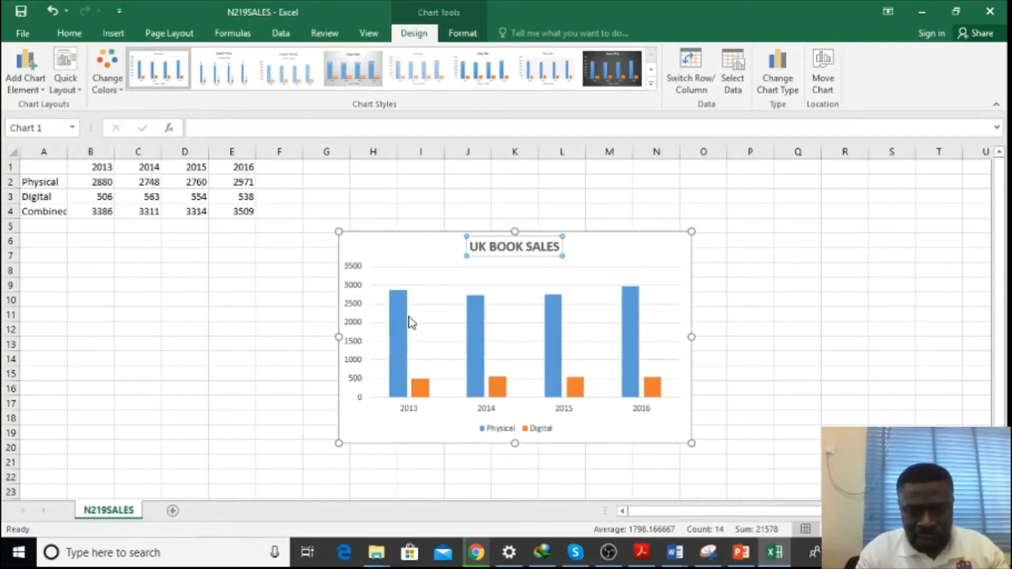
# Add axis titles to the chart and label the vertical value axis £M.
pyautogui.click(363, 315)
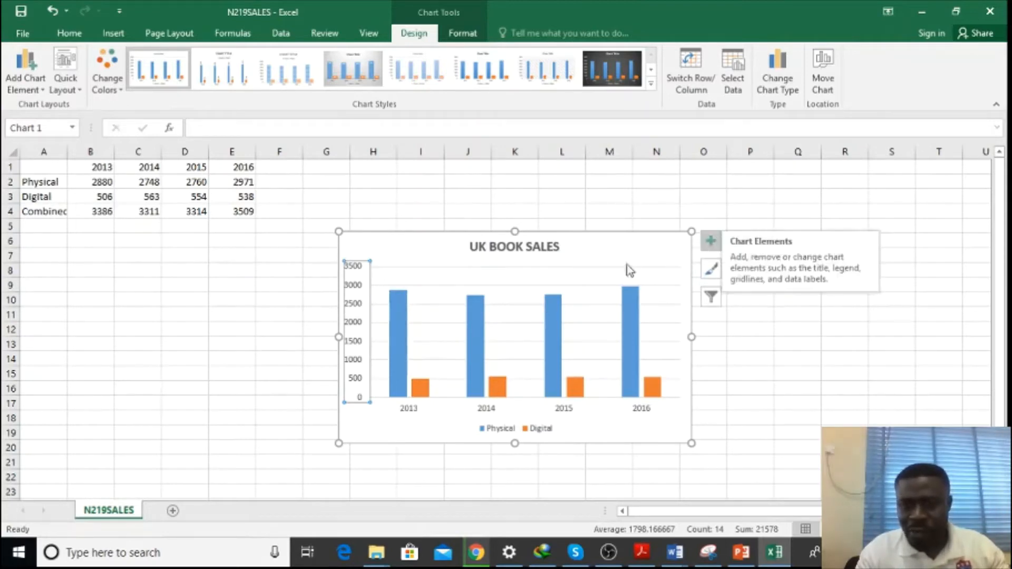
pyautogui.click(711, 245)
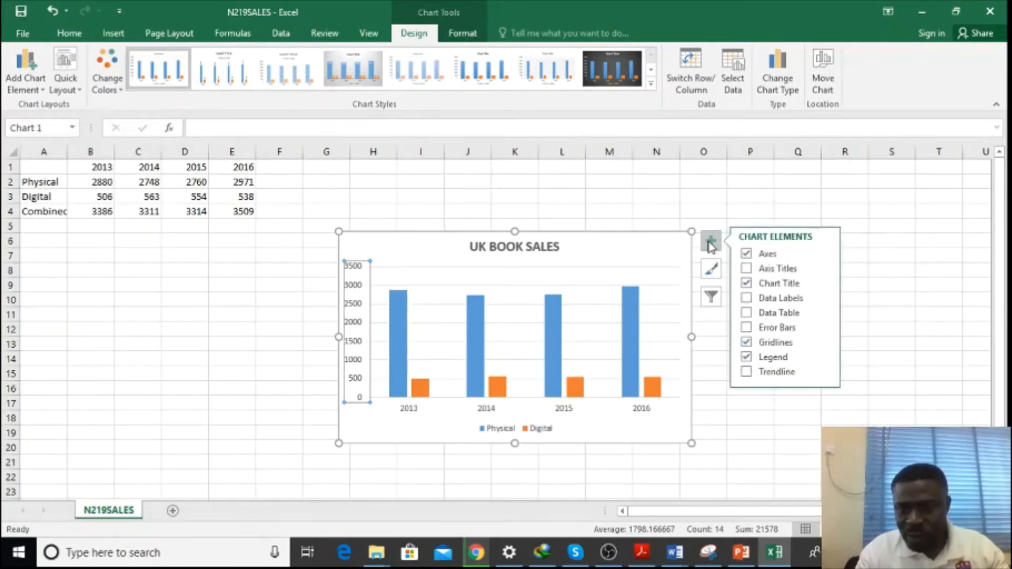
pyautogui.click(744, 270)
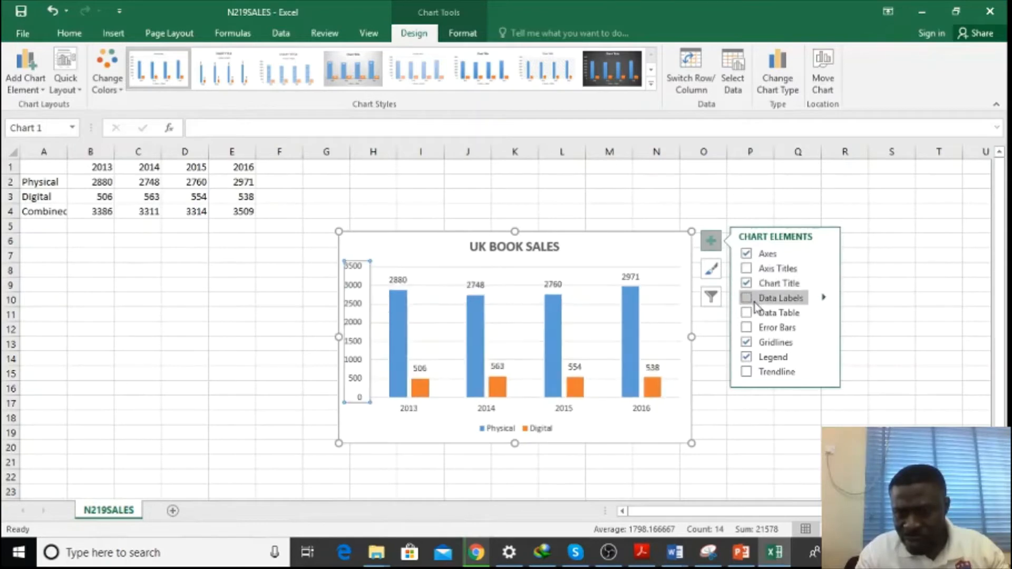
pyautogui.click(759, 268)
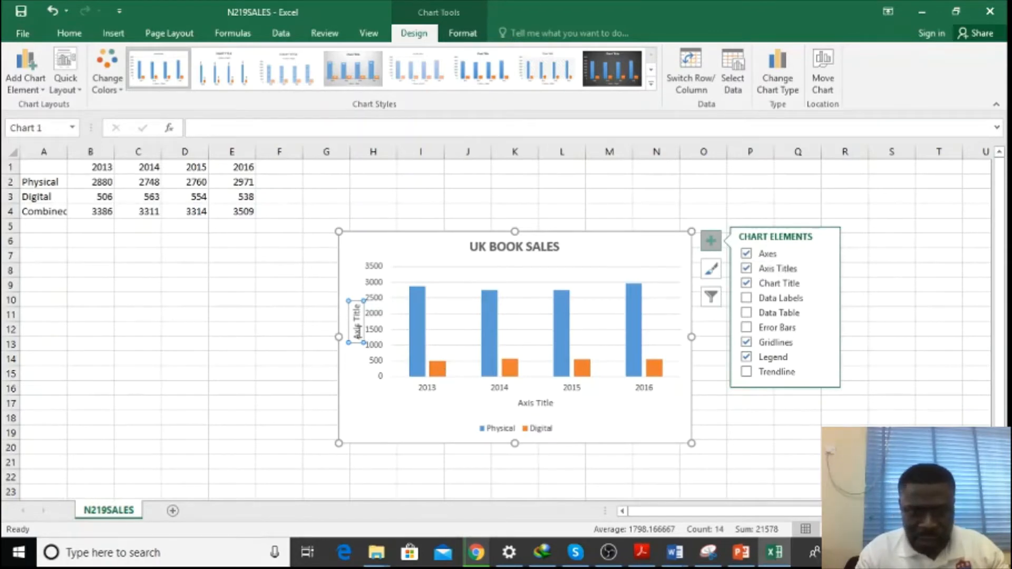
pyautogui.click(359, 331)
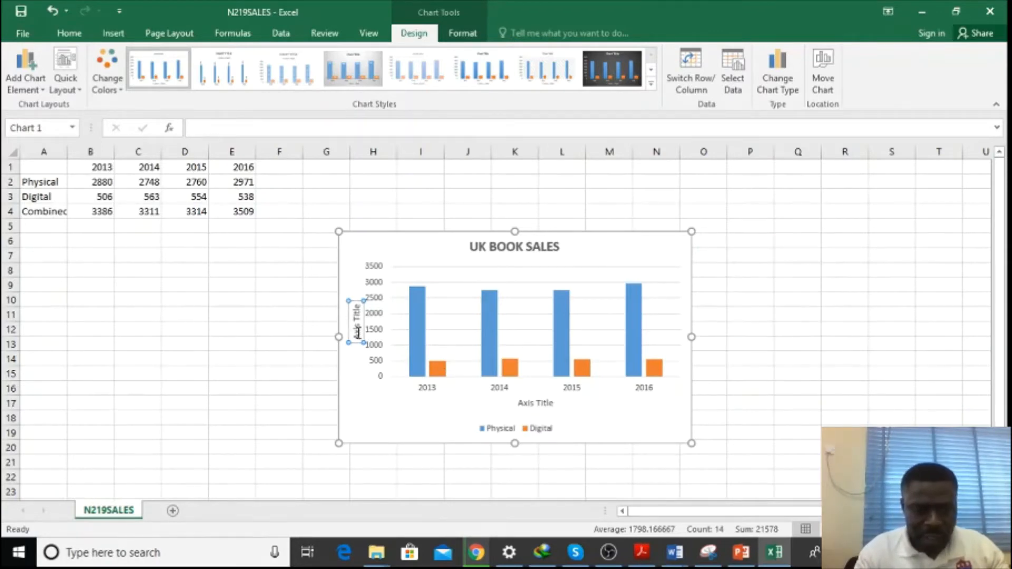
pyautogui.tripleClick(359, 334)
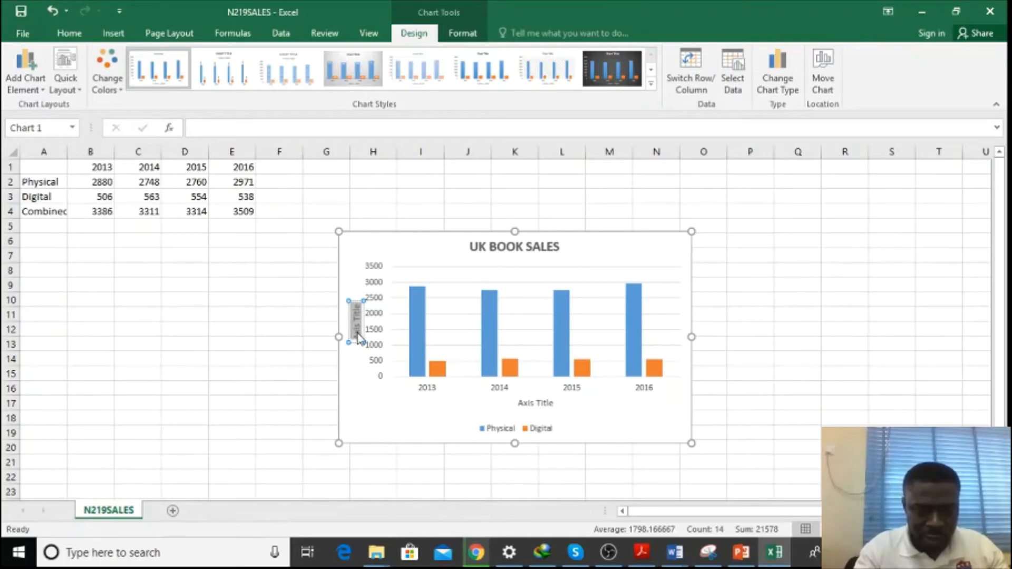
pyautogui.write('£M')
pyautogui.click(409, 253)
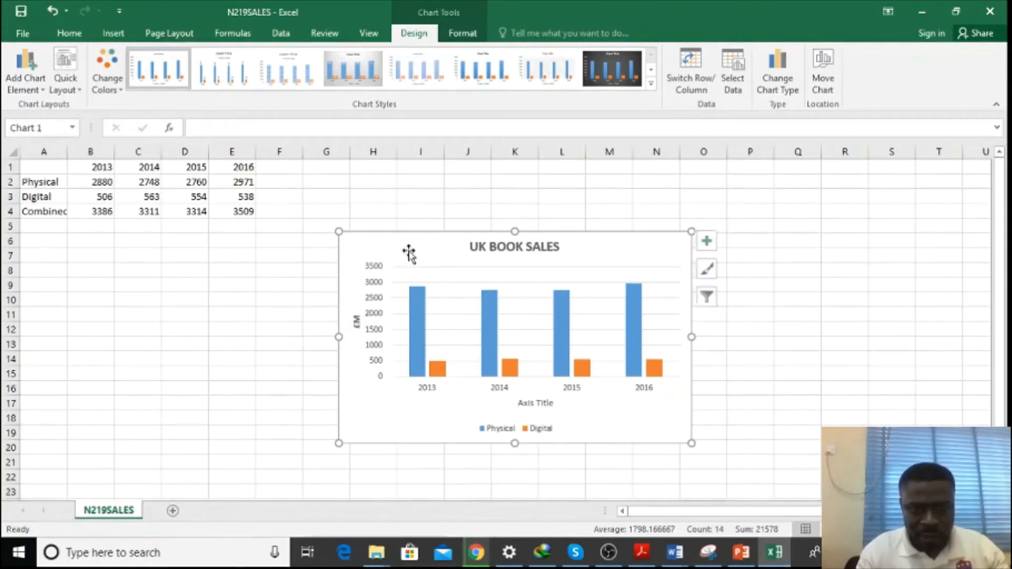
pyautogui.click(643, 554)
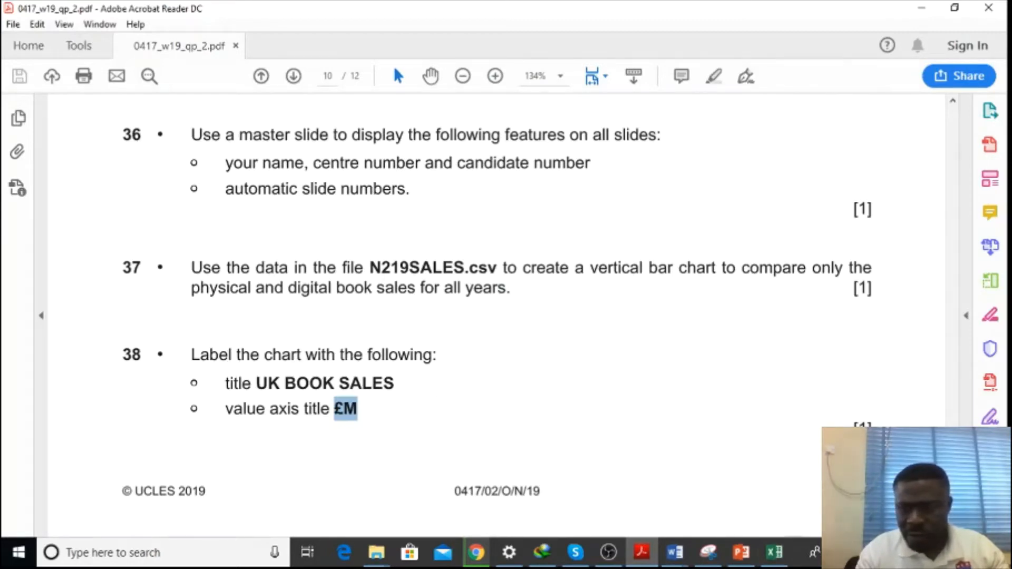
# Show value data labels on every bar, keeping the Physical/Digital legend.
pyautogui.scroll(-10, 497, 316)
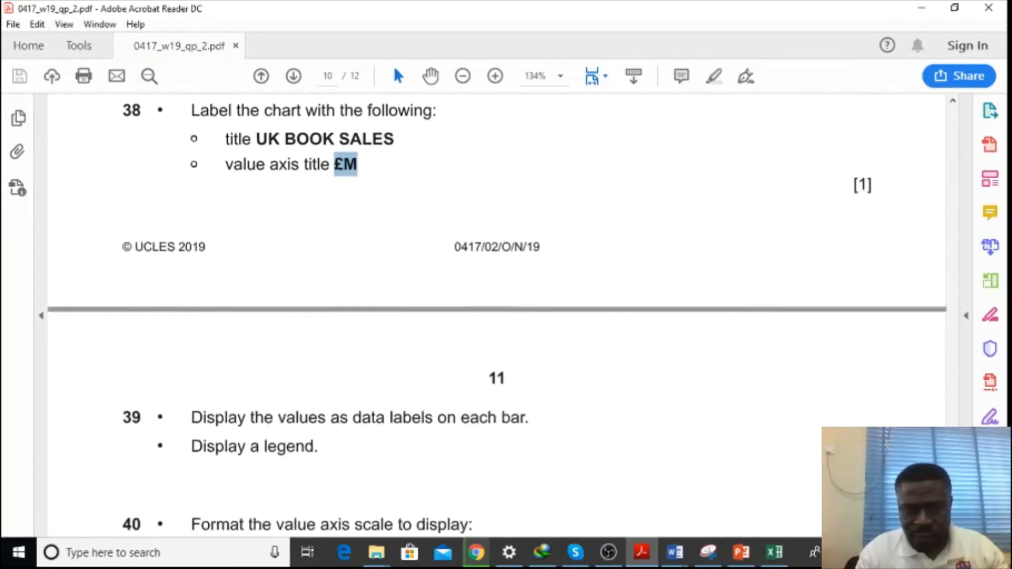
pyautogui.scroll(-3, 497, 317)
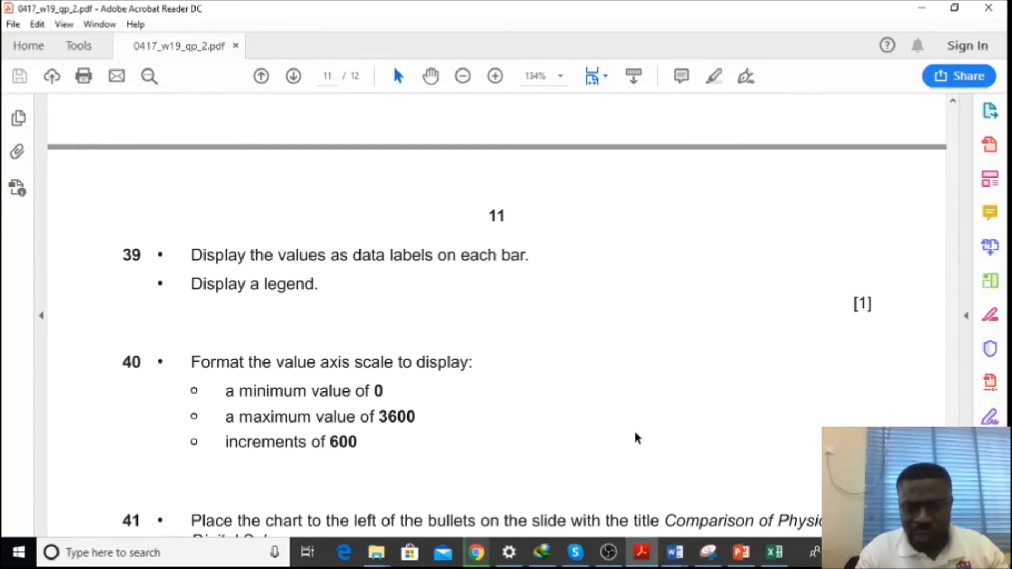
pyautogui.click(775, 553)
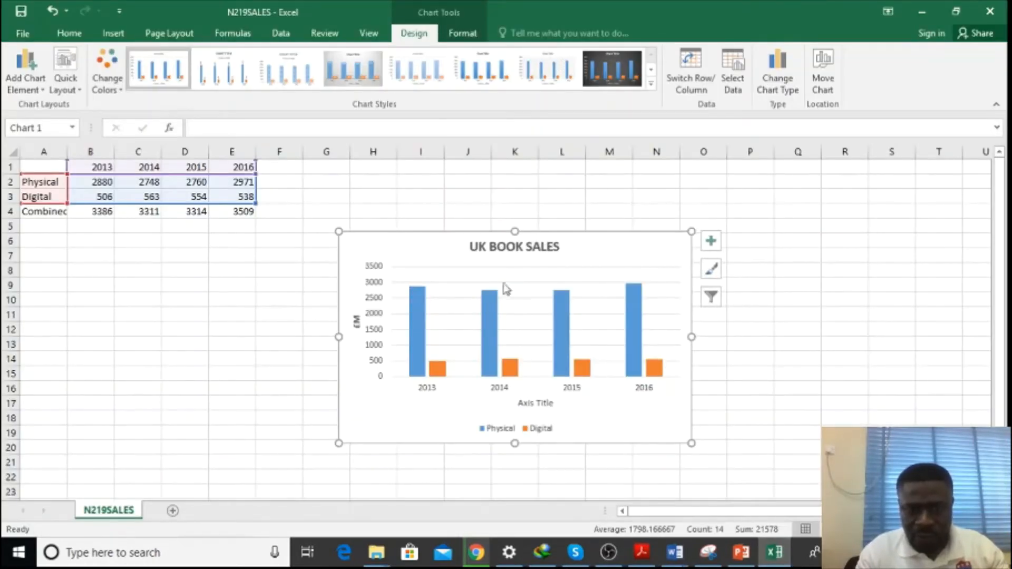
pyautogui.click(715, 246)
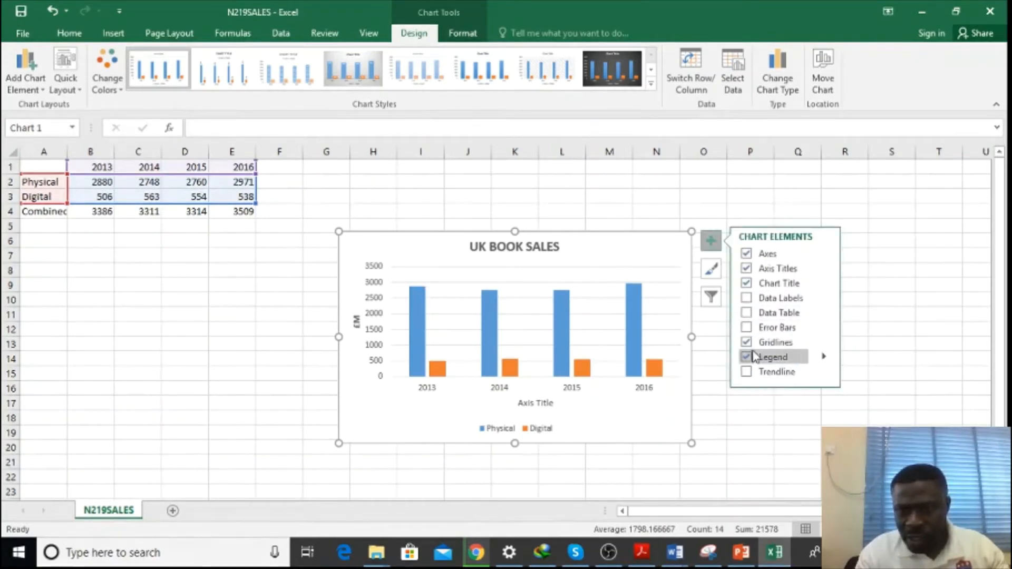
pyautogui.click(751, 298)
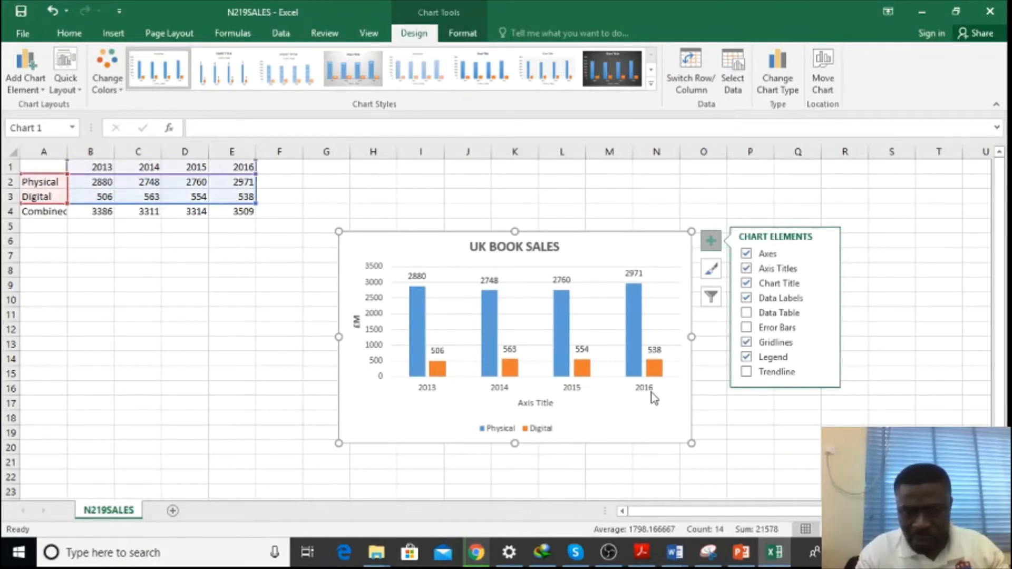
pyautogui.click(642, 552)
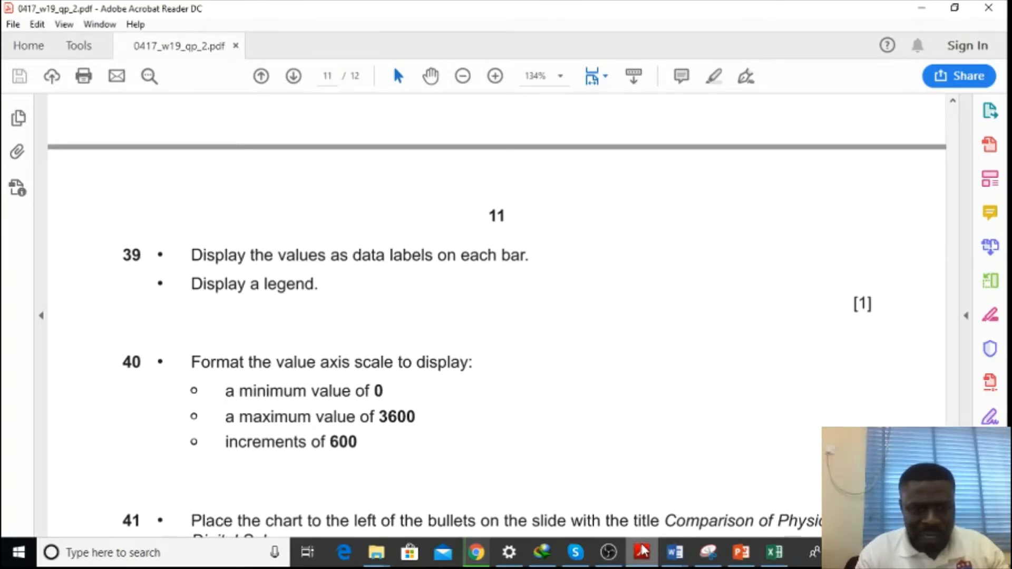
pyautogui.hotkey('alt', 'Tab')
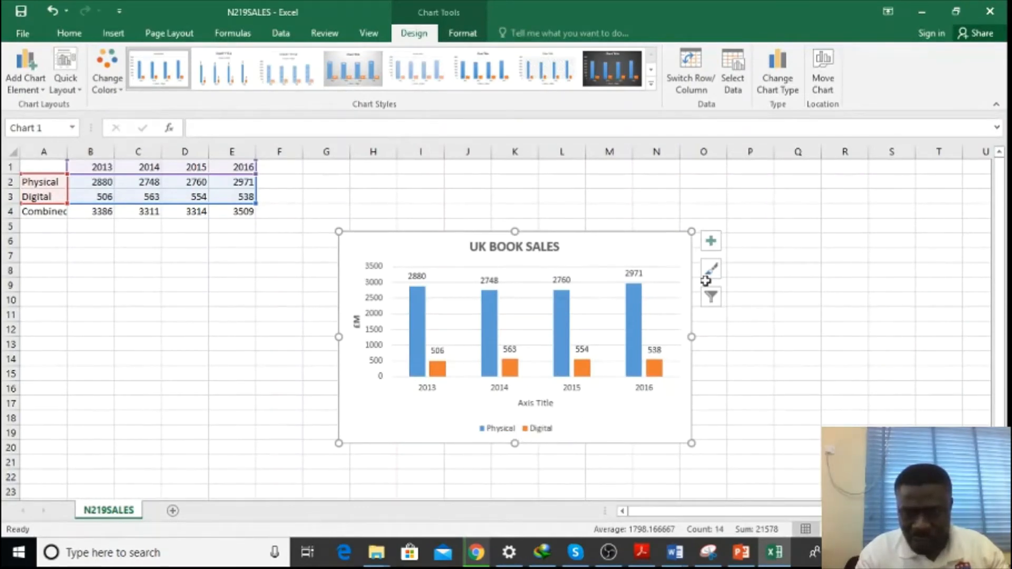
pyautogui.click(713, 244)
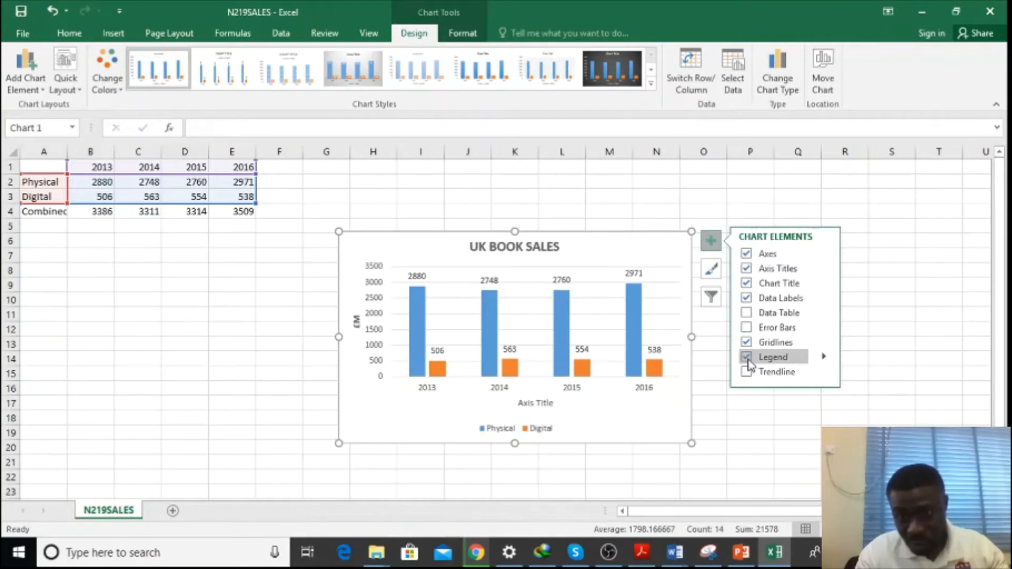
pyautogui.click(668, 196)
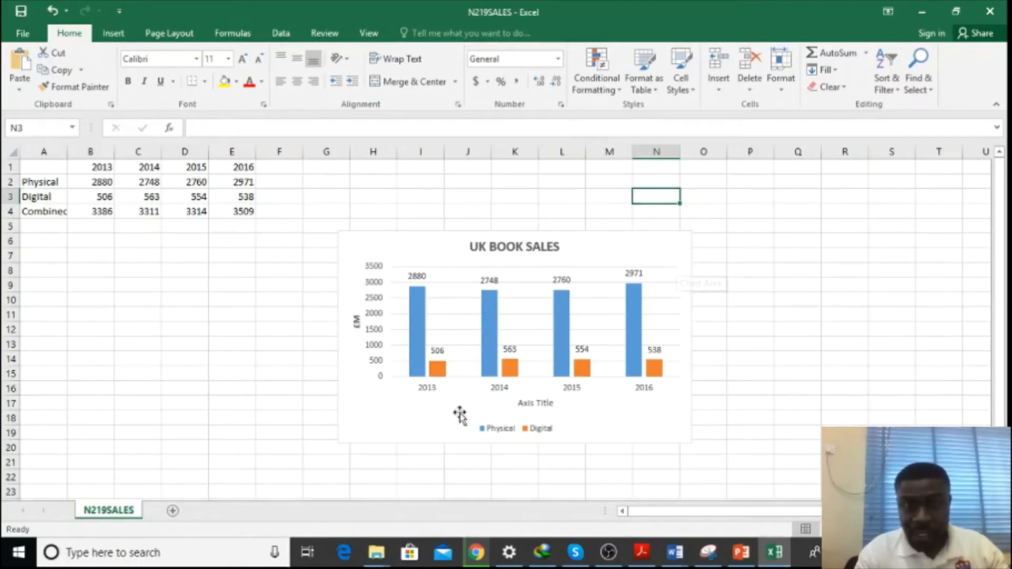
pyautogui.click(642, 552)
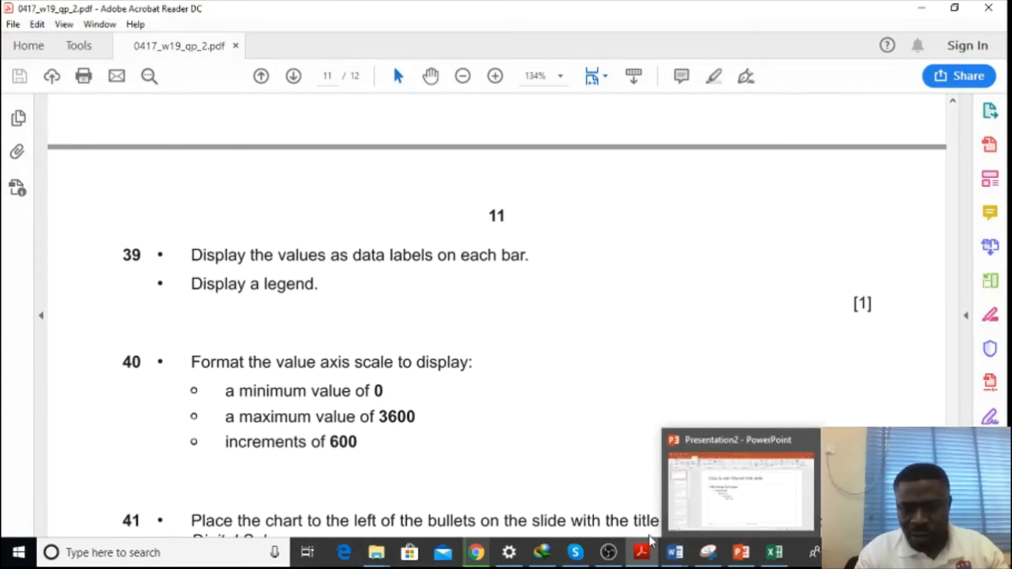
# Inspect the chart's elements, styles and sheet object list, then close the Selection pane.
pyautogui.click(774, 552)
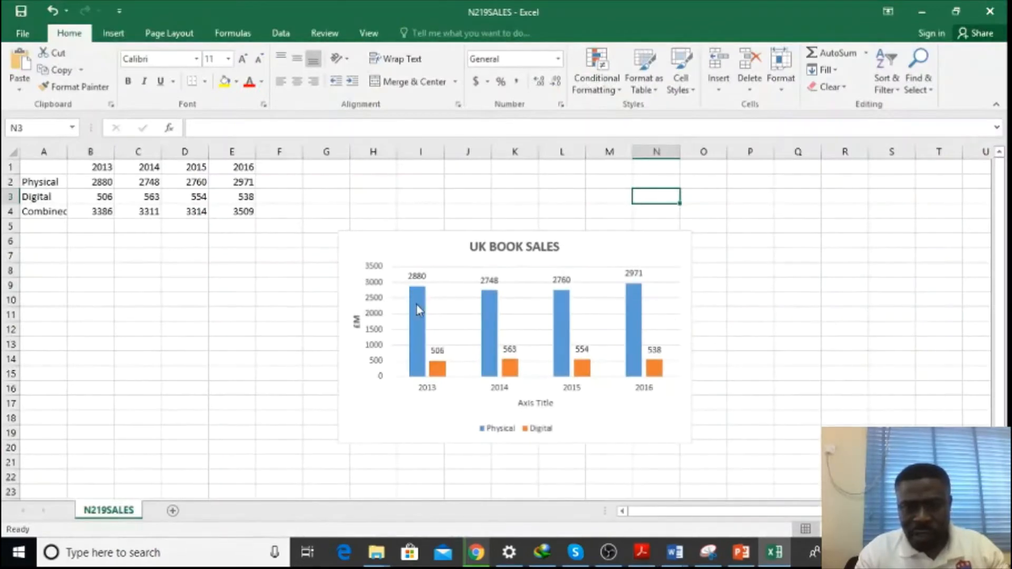
pyautogui.click(619, 247)
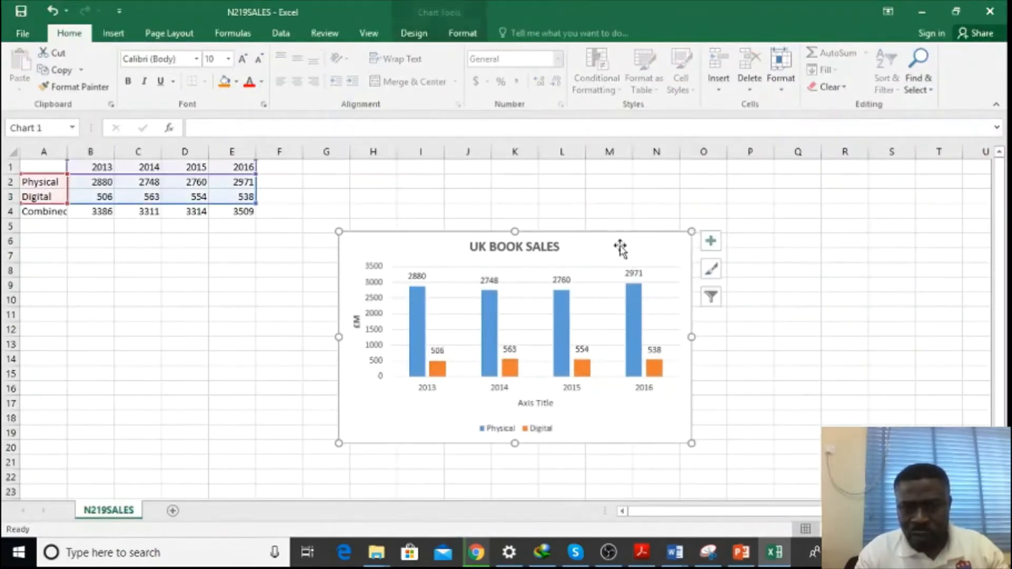
pyautogui.click(716, 242)
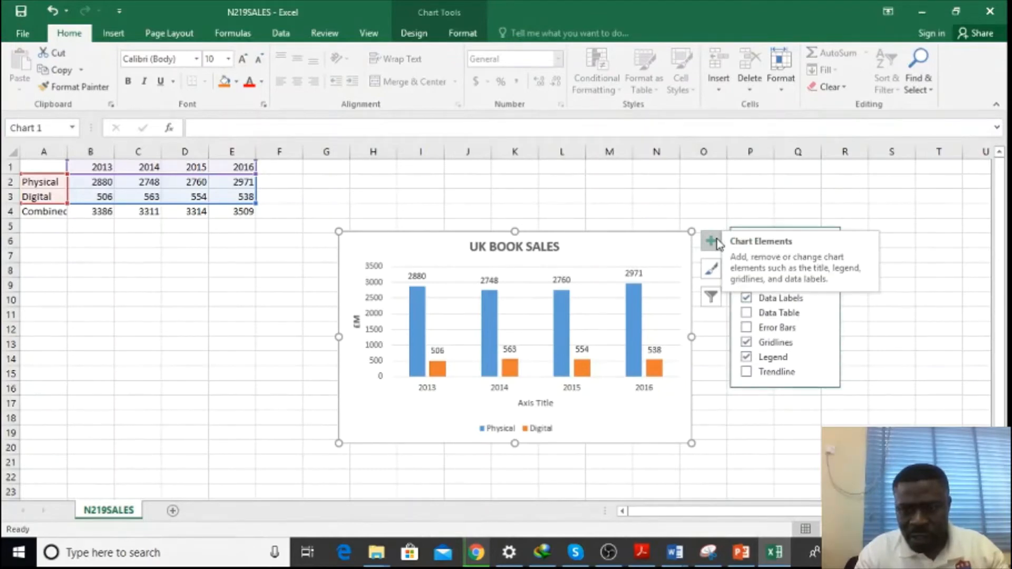
pyautogui.click(357, 320)
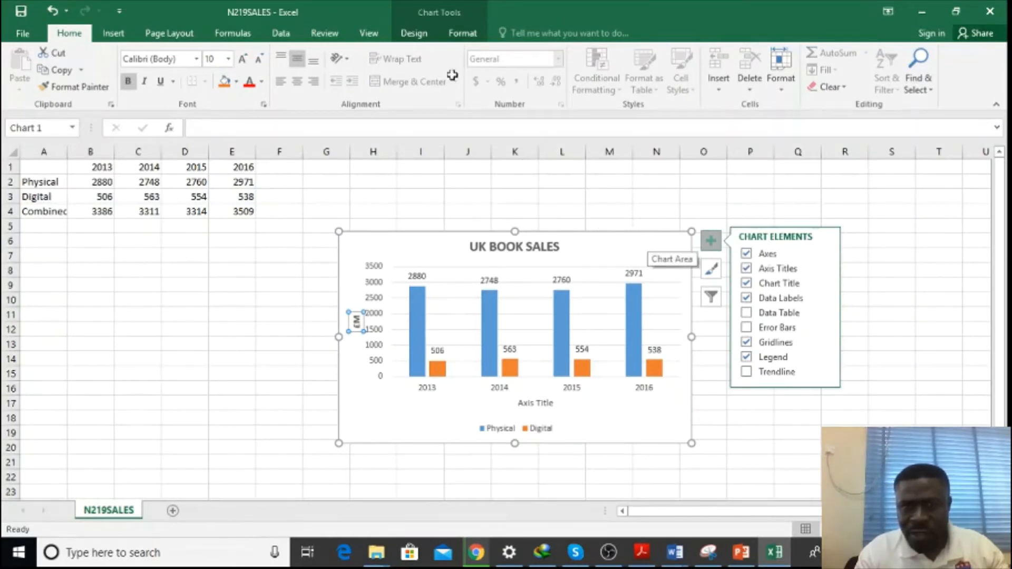
pyautogui.click(464, 34)
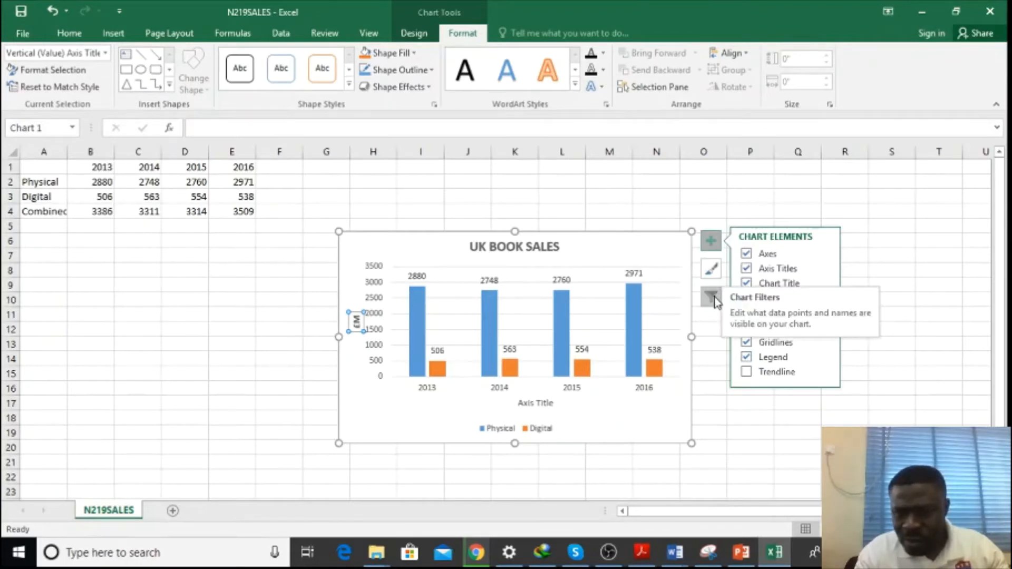
pyautogui.click(711, 270)
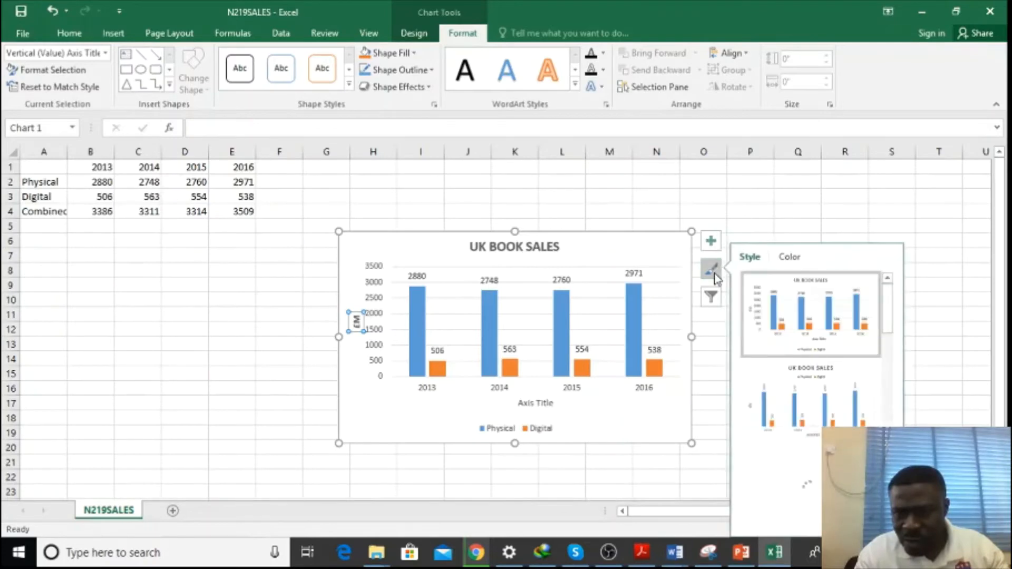
pyautogui.click(712, 270)
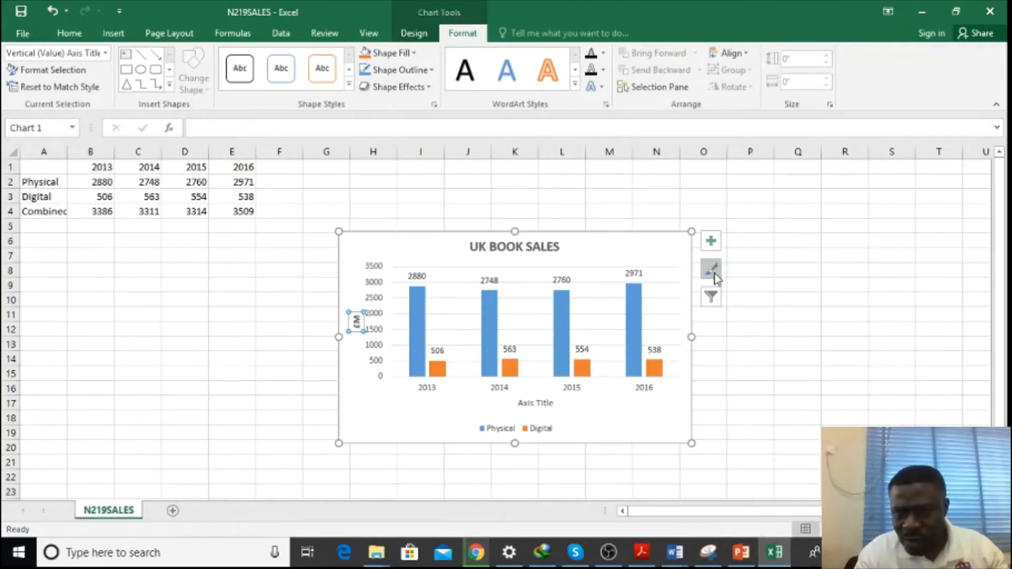
pyautogui.click(713, 246)
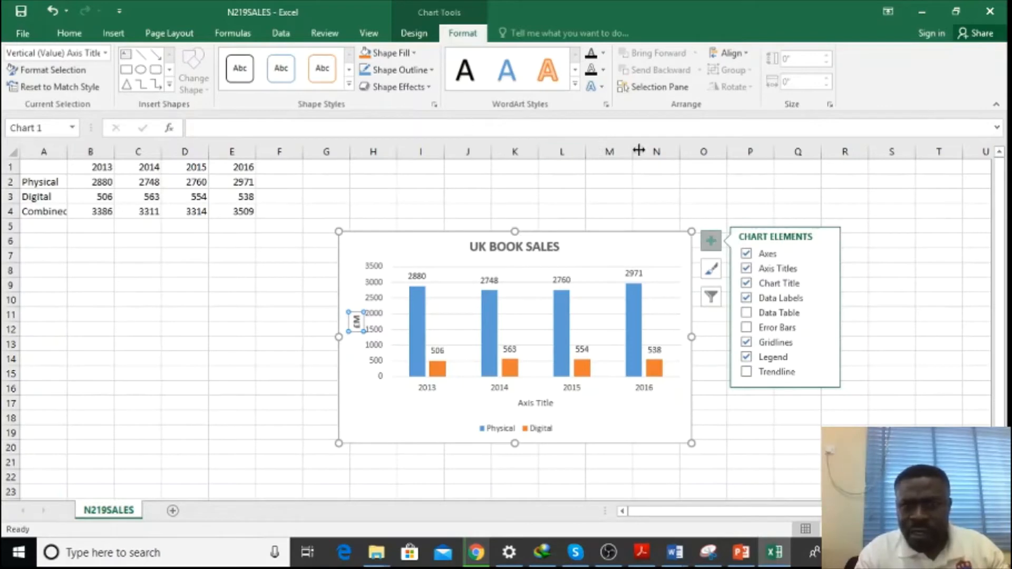
pyautogui.click(658, 87)
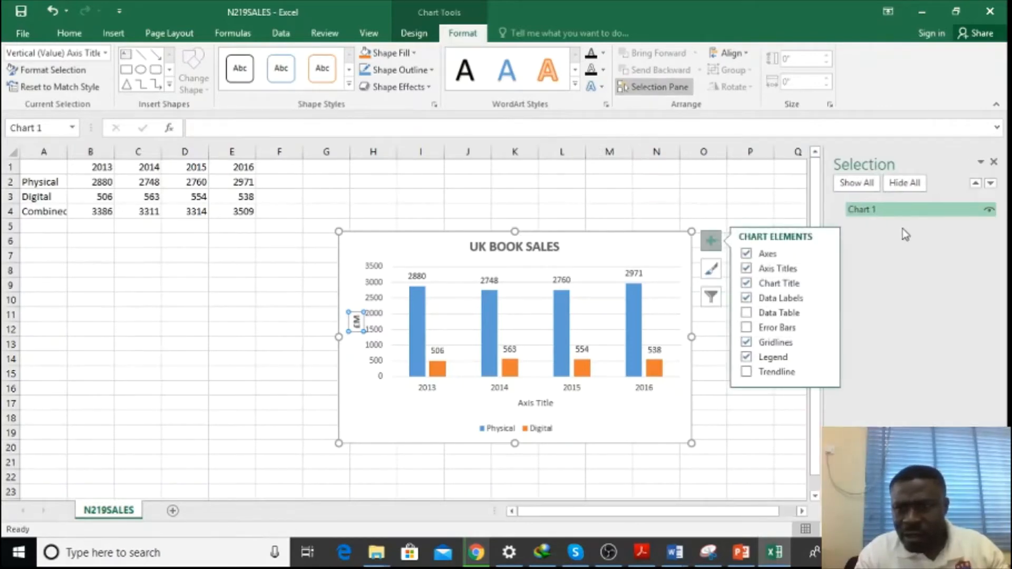
pyautogui.click(995, 162)
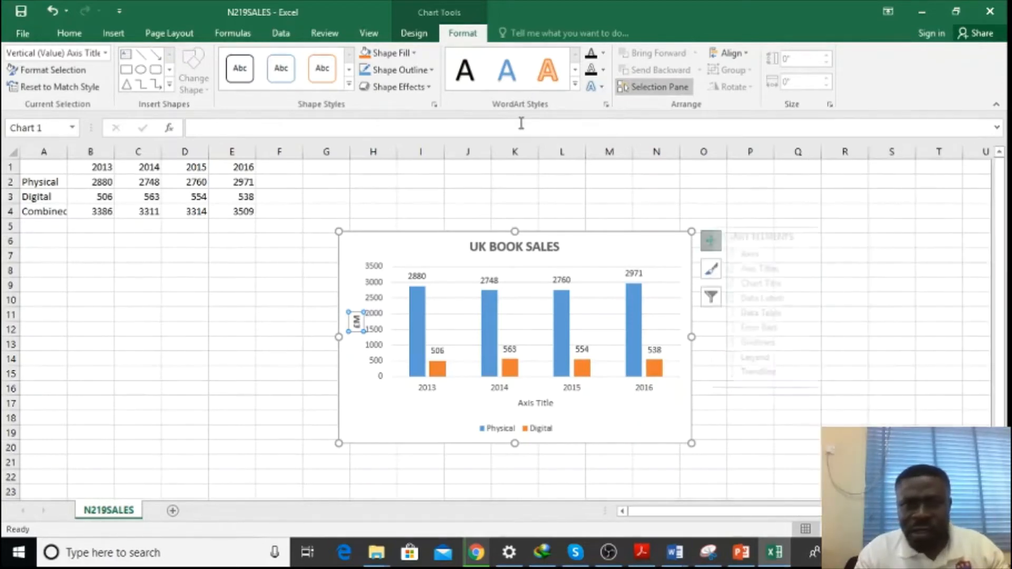
# Open the Format Chart Area pane for the UK BOOK SALES chart.
pyautogui.click(414, 35)
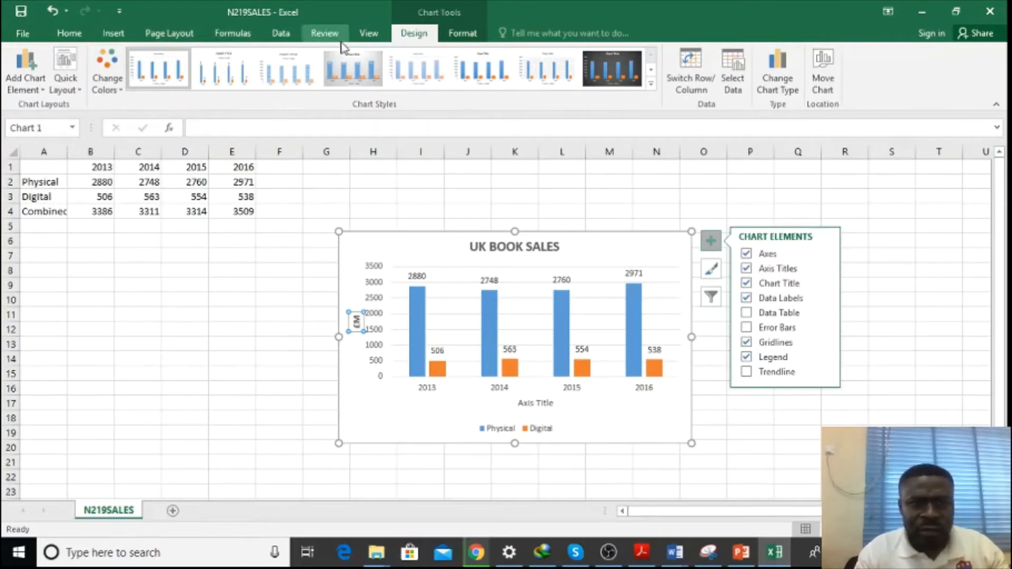
pyautogui.click(365, 35)
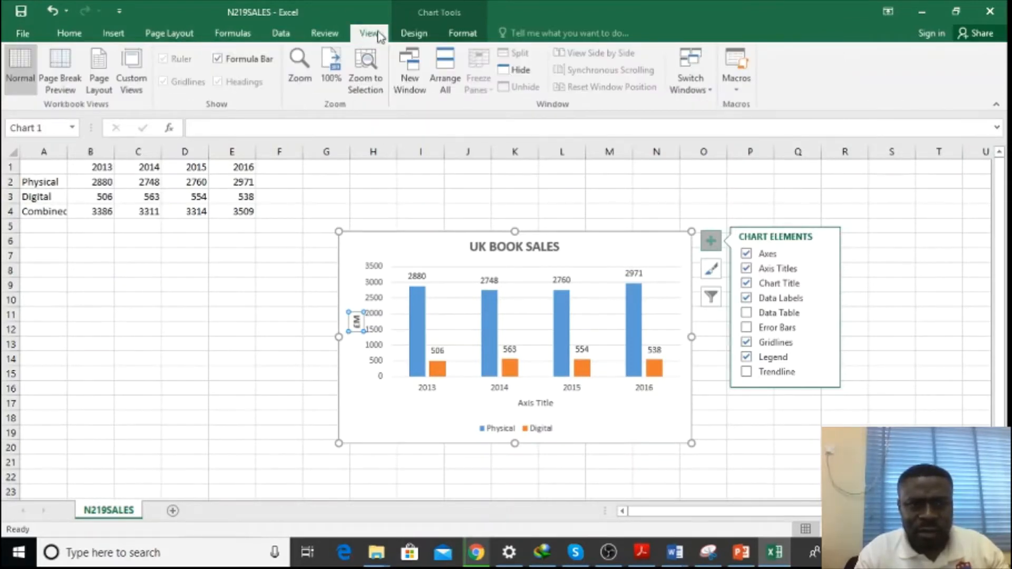
pyautogui.click(420, 35)
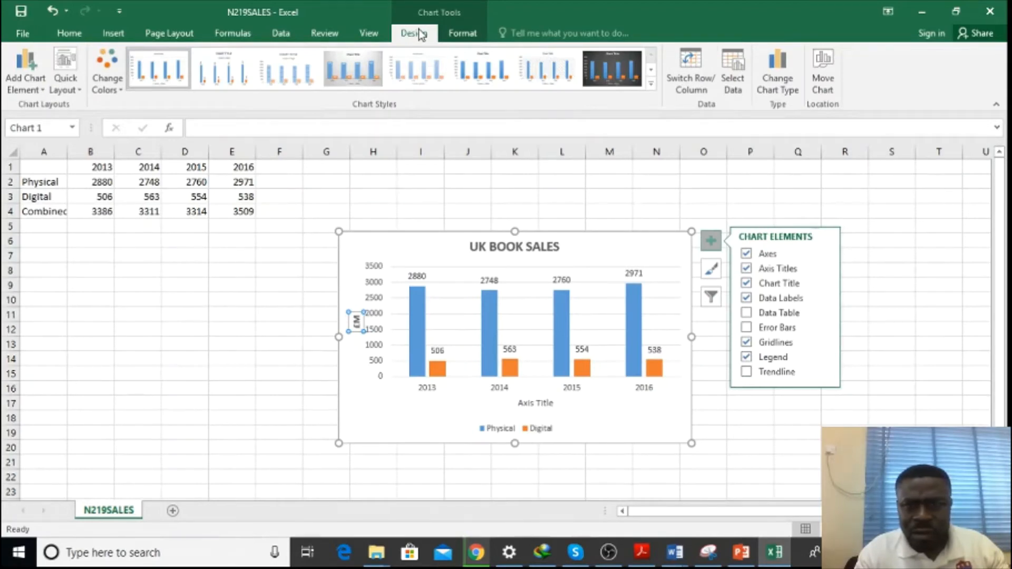
pyautogui.rightClick(569, 238)
pyautogui.click(603, 504)
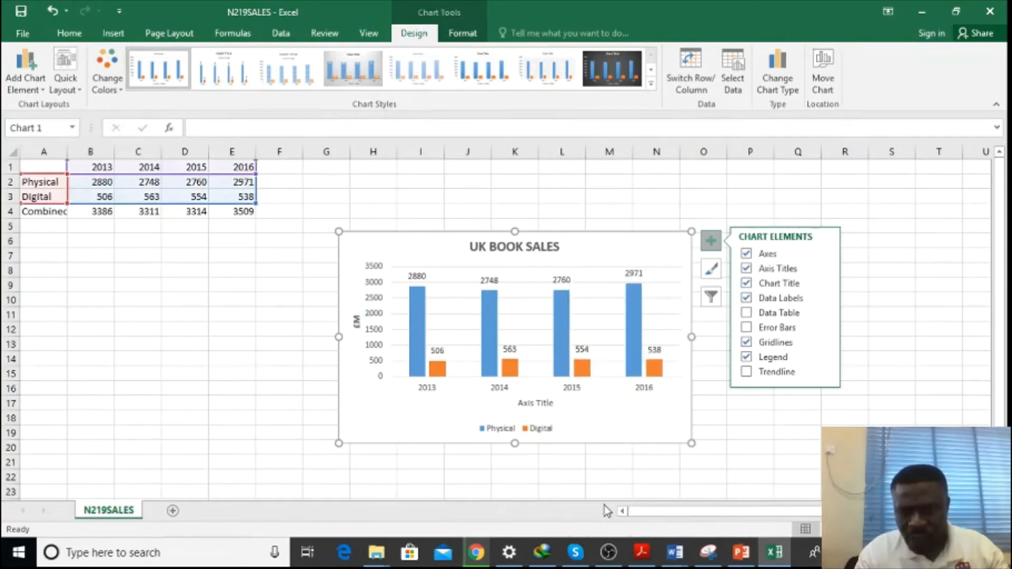
pyautogui.click(710, 240)
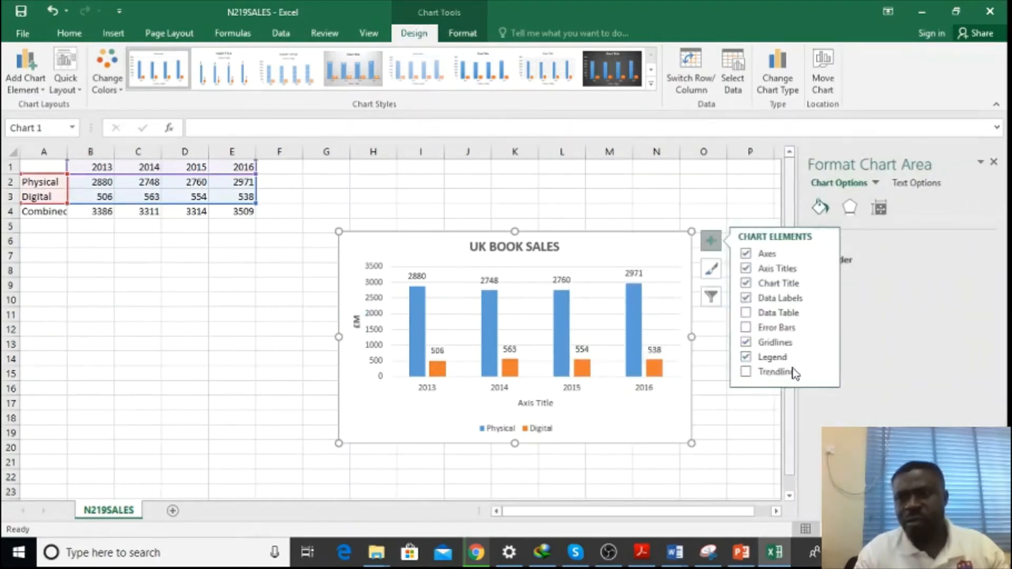
# Select the chart's vertical value axis labels to bring up the Format Axis settings.
pyautogui.click(723, 183)
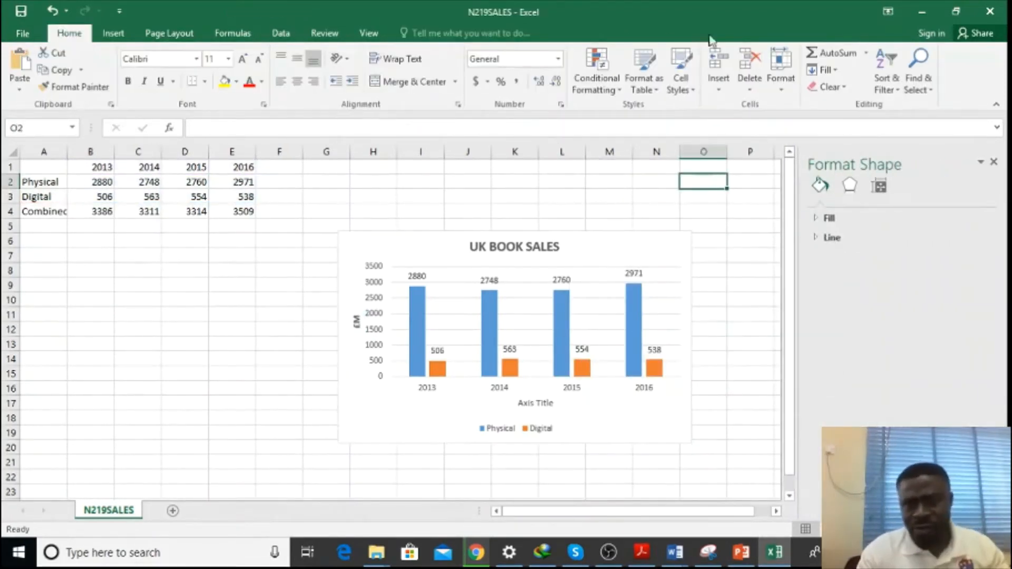
pyautogui.rightClick(525, 393)
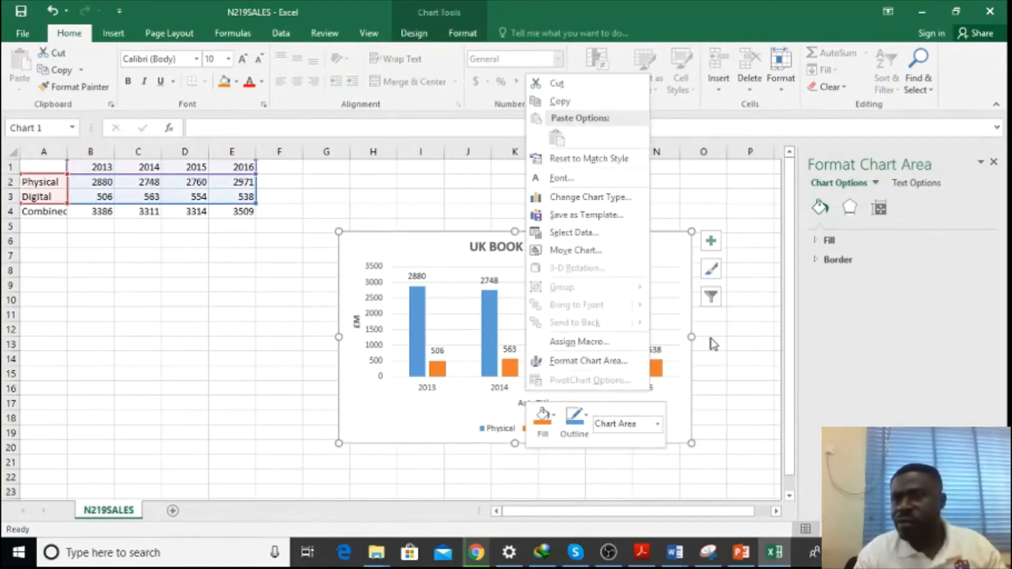
pyautogui.press('Escape')
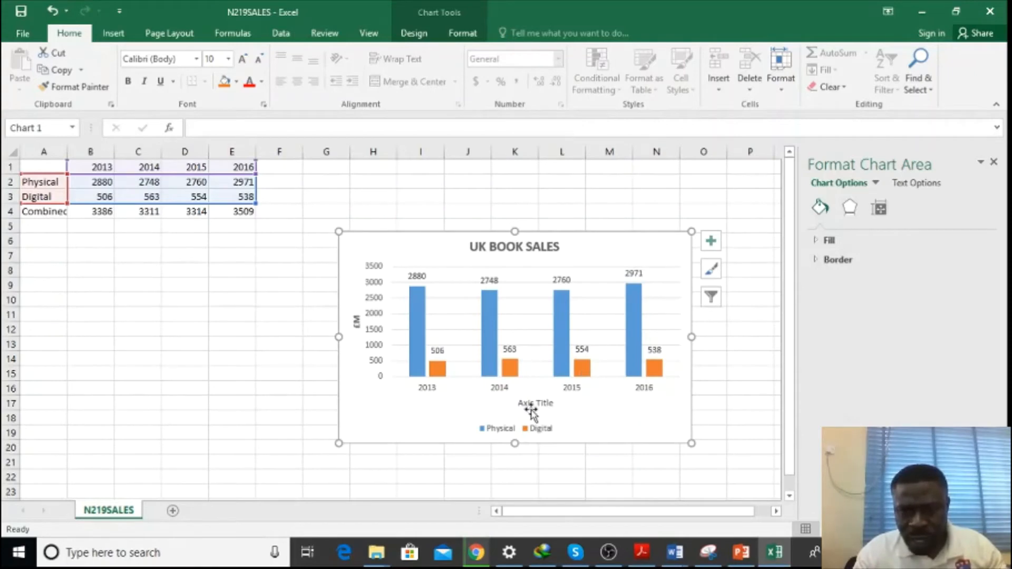
pyautogui.click(356, 321)
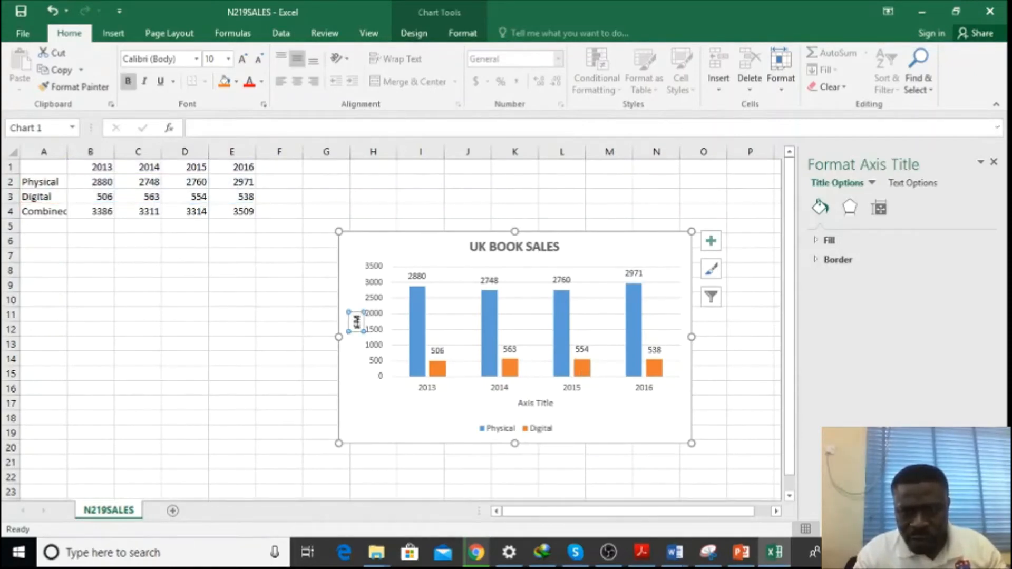
pyautogui.click(375, 294)
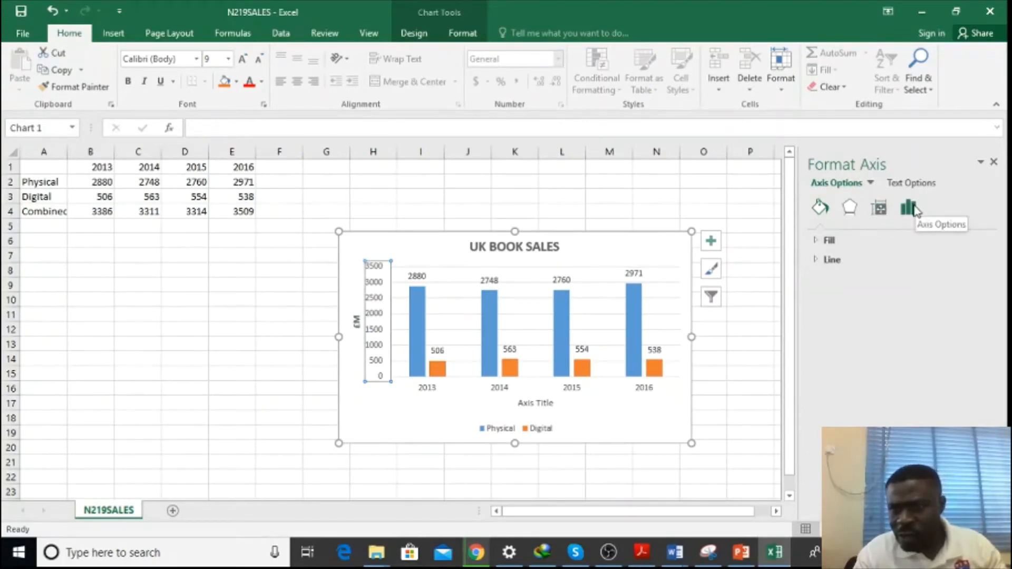
# Set the value axis maximum to 3600 and the major unit to 600.
pyautogui.click(910, 208)
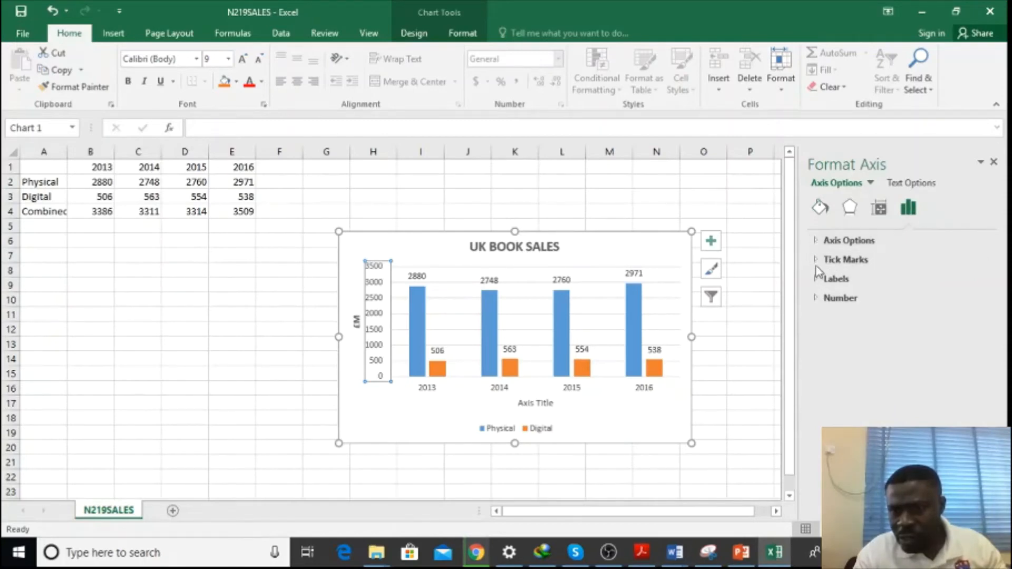
pyautogui.click(818, 297)
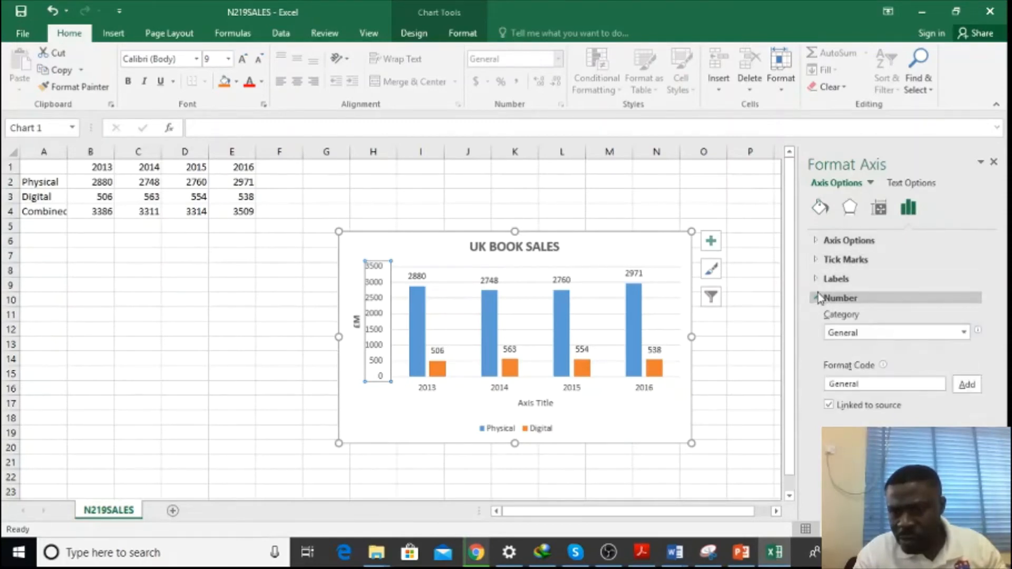
pyautogui.click(817, 280)
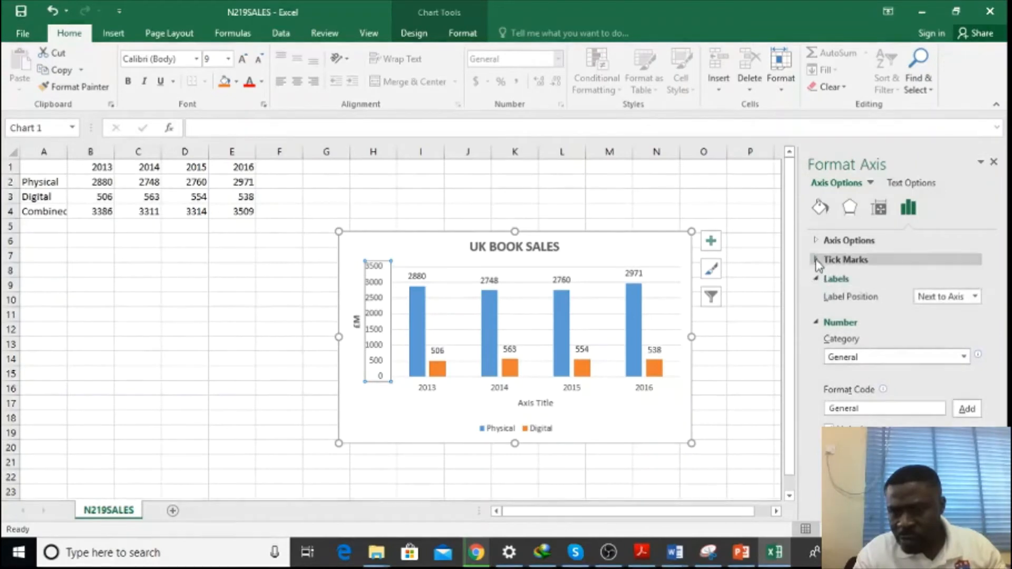
pyautogui.click(818, 260)
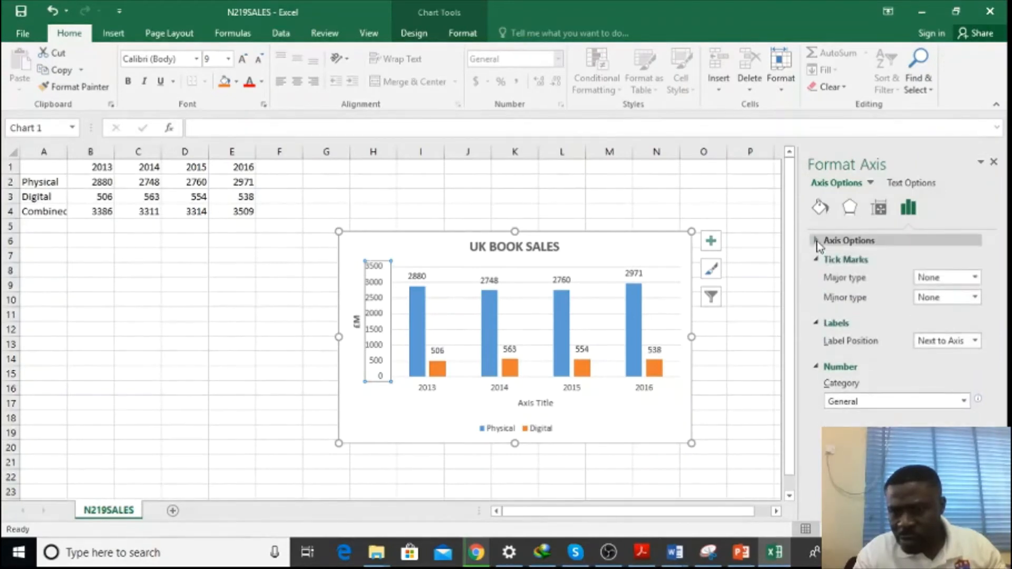
pyautogui.click(816, 240)
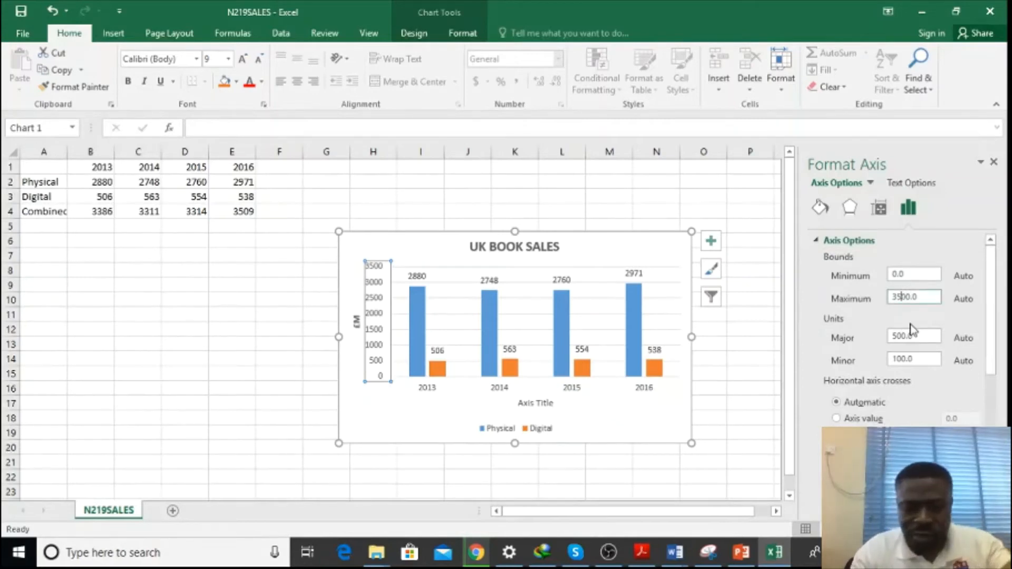
pyautogui.write('6')
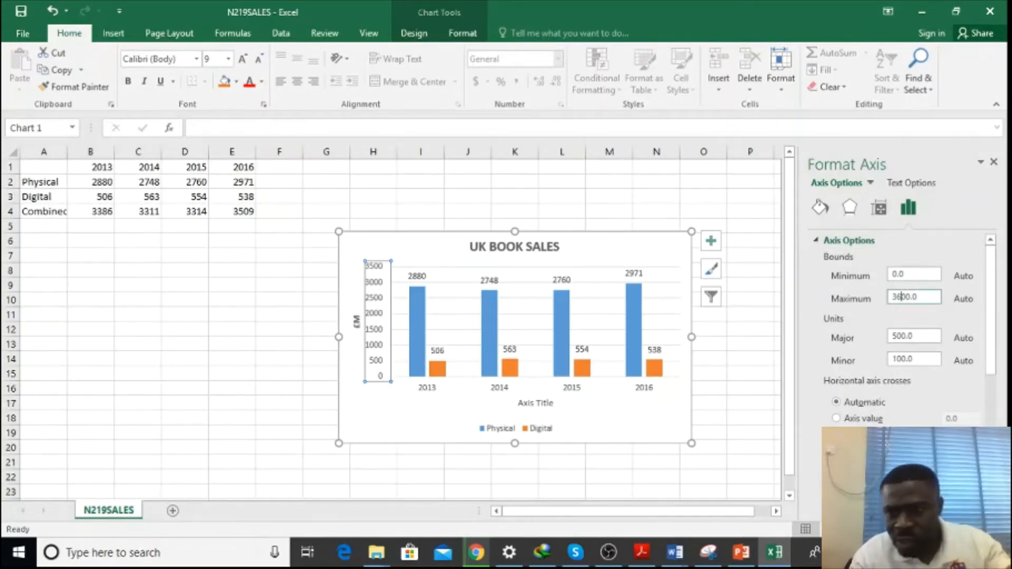
pyautogui.click(896, 337)
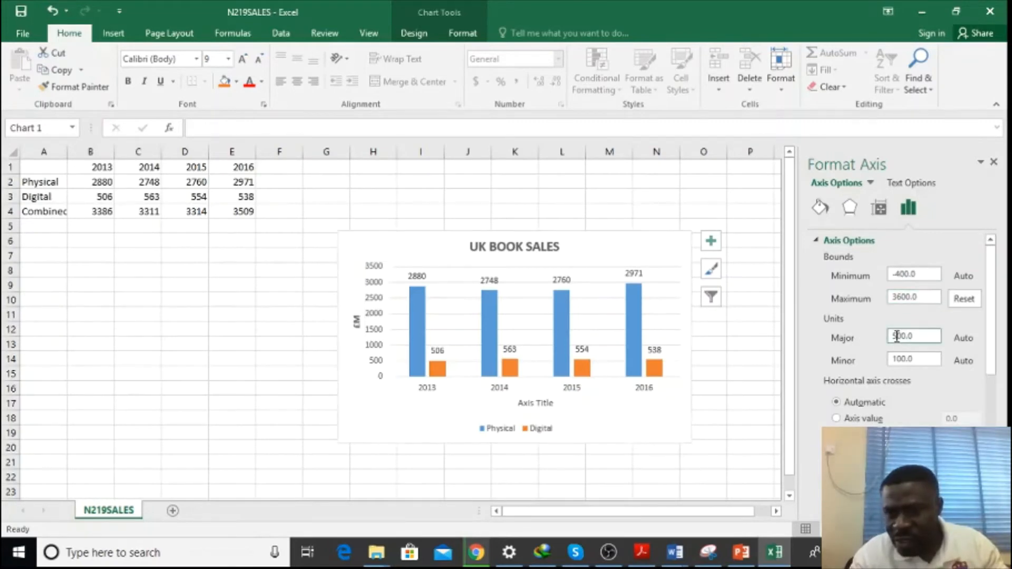
pyautogui.write('6')
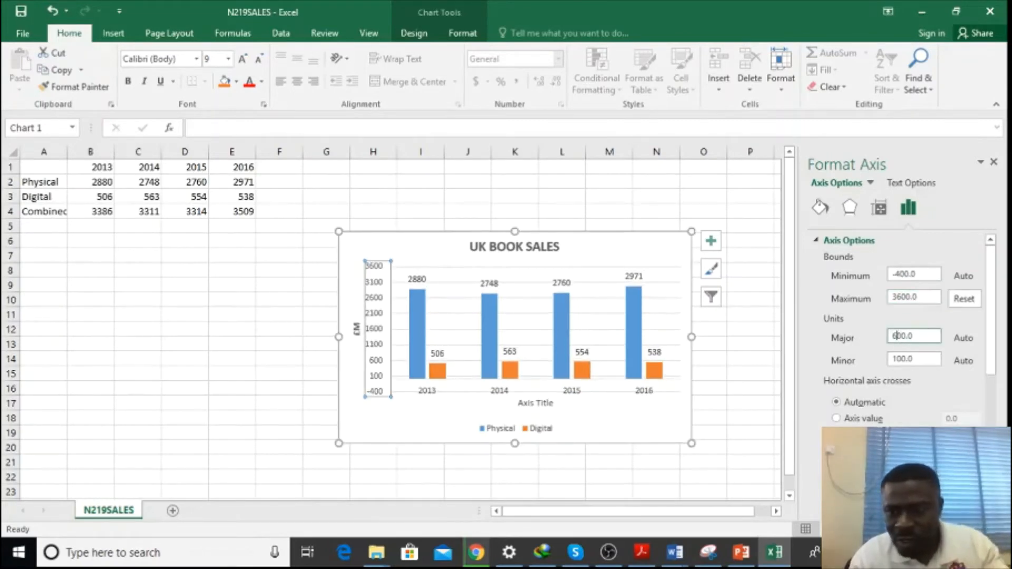
pyautogui.click(905, 274)
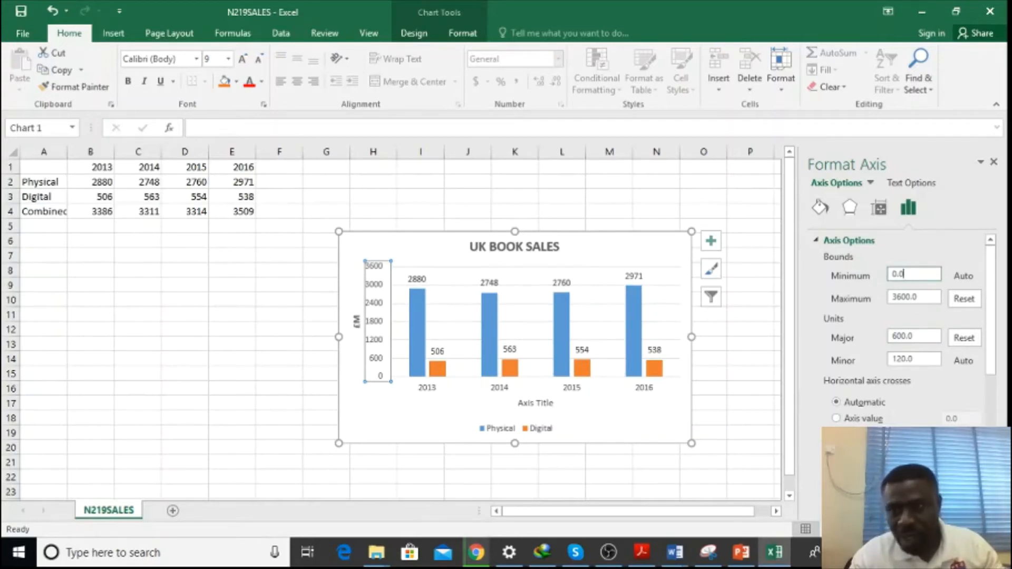
pyautogui.click(644, 560)
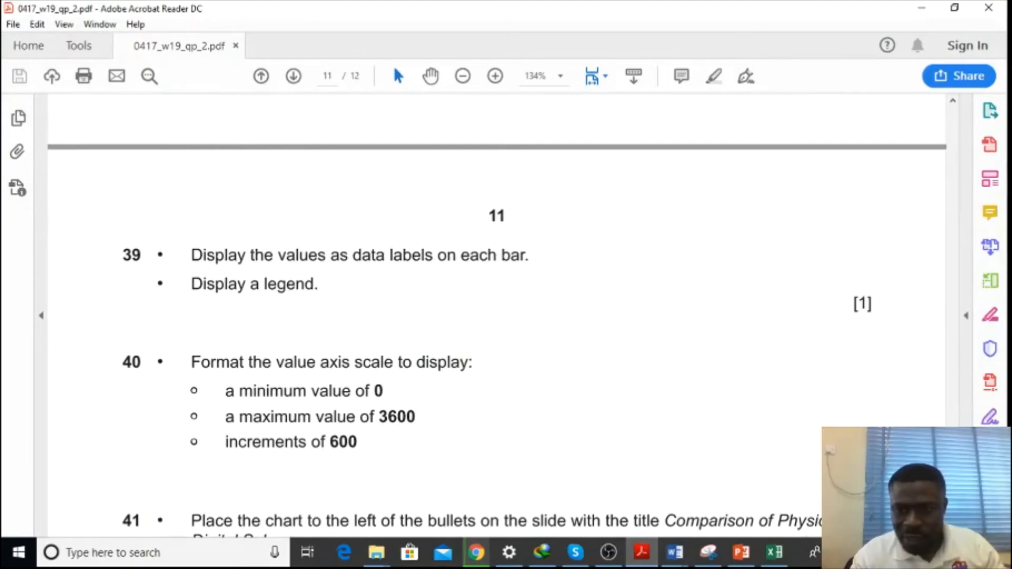
# Read questions 40–42 in the question paper, then return to the Excel chart.
pyautogui.scroll(-4, 497, 327)
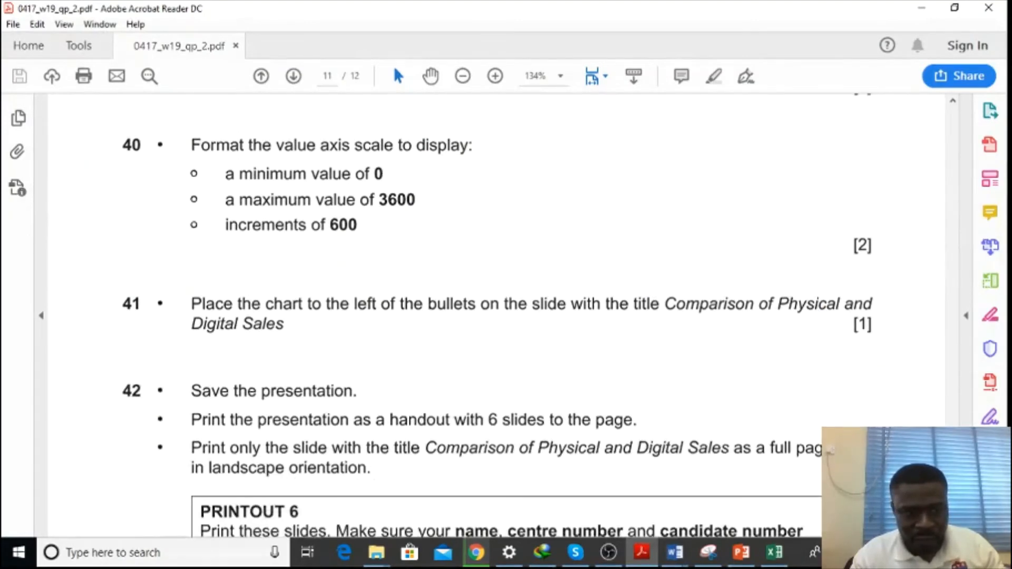
pyautogui.scroll(-1, 497, 326)
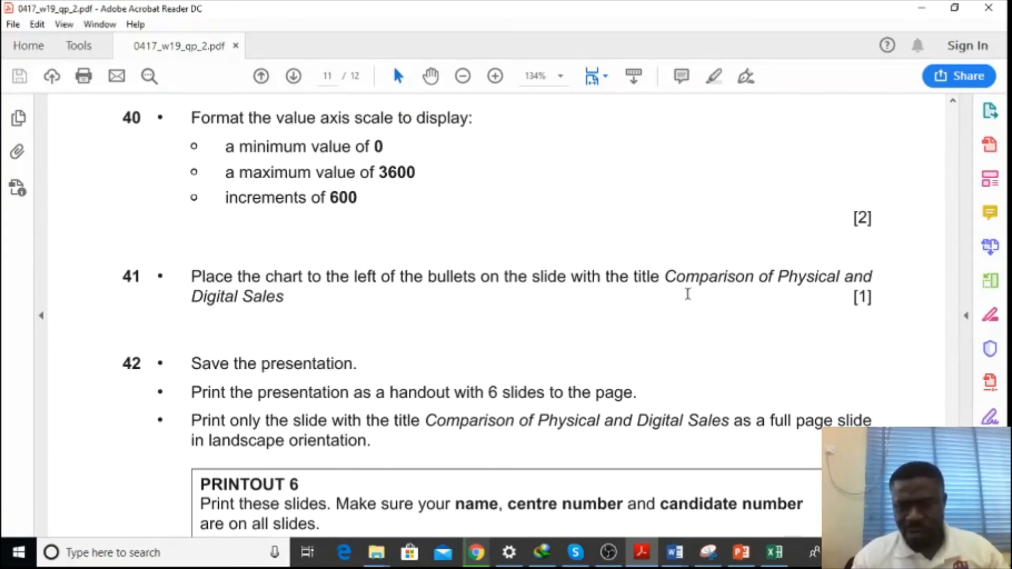
pyautogui.click(774, 552)
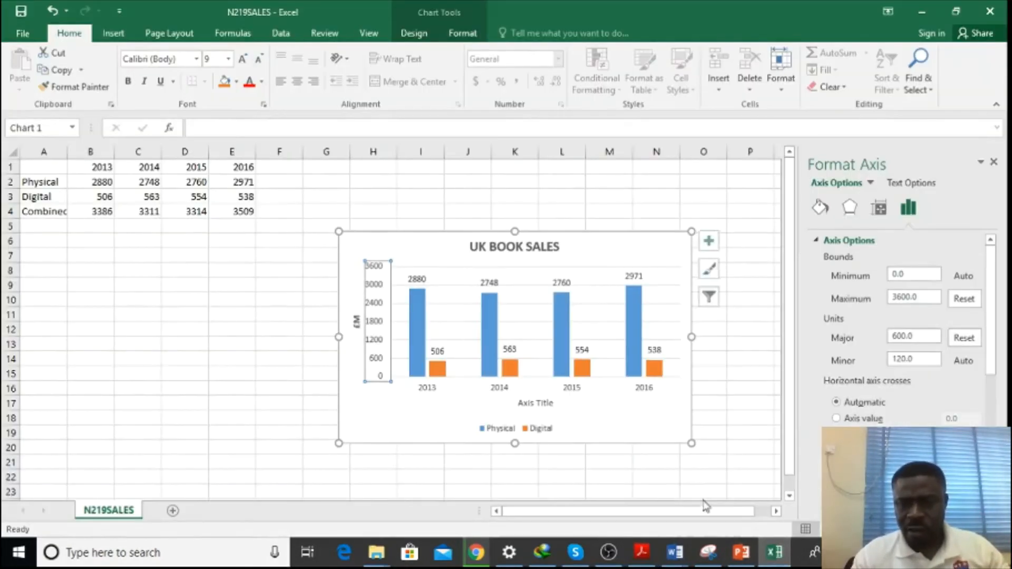
# Copy the whole UK BOOK SALES chart from Excel, then open Presentation2's Slide Master view in PowerPoint.
pyautogui.click(551, 235)
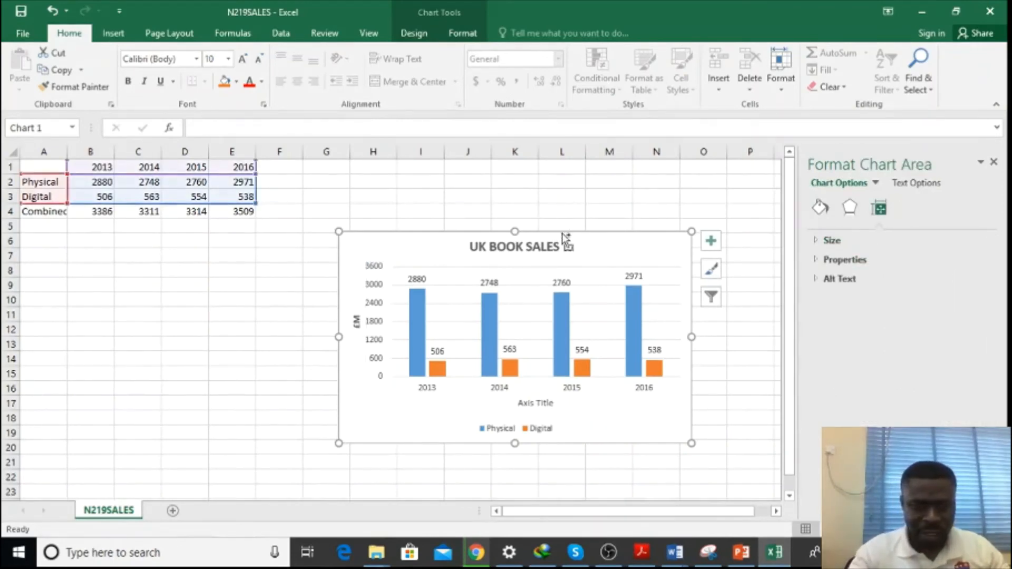
pyautogui.hotkey('ctrl', 'c')
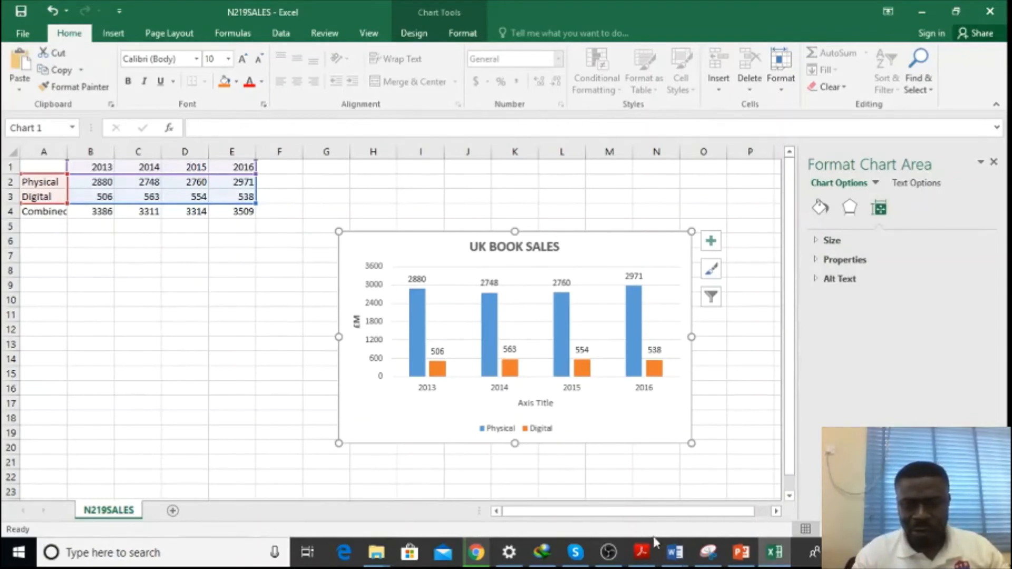
pyautogui.click(741, 551)
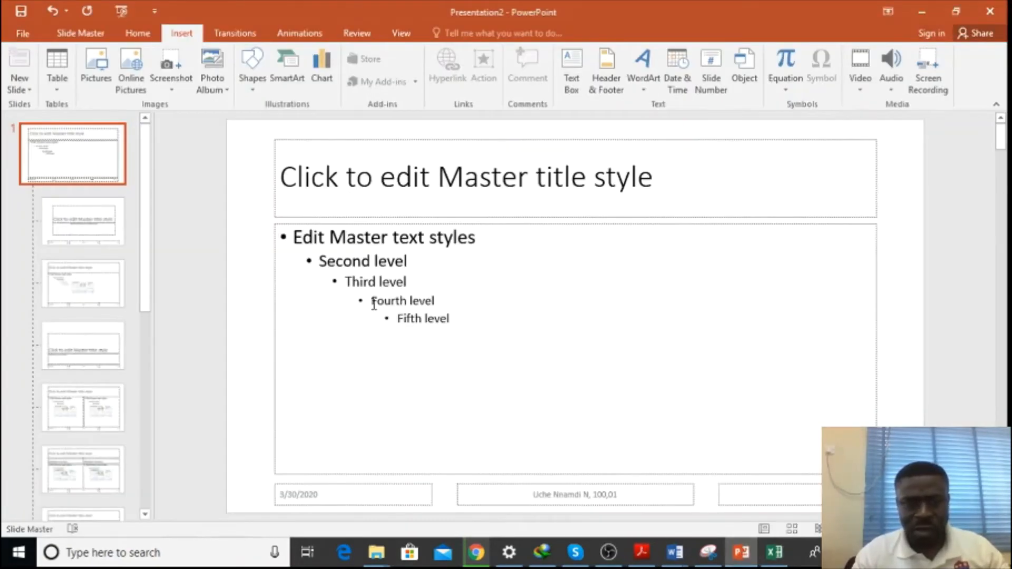
pyautogui.click(105, 33)
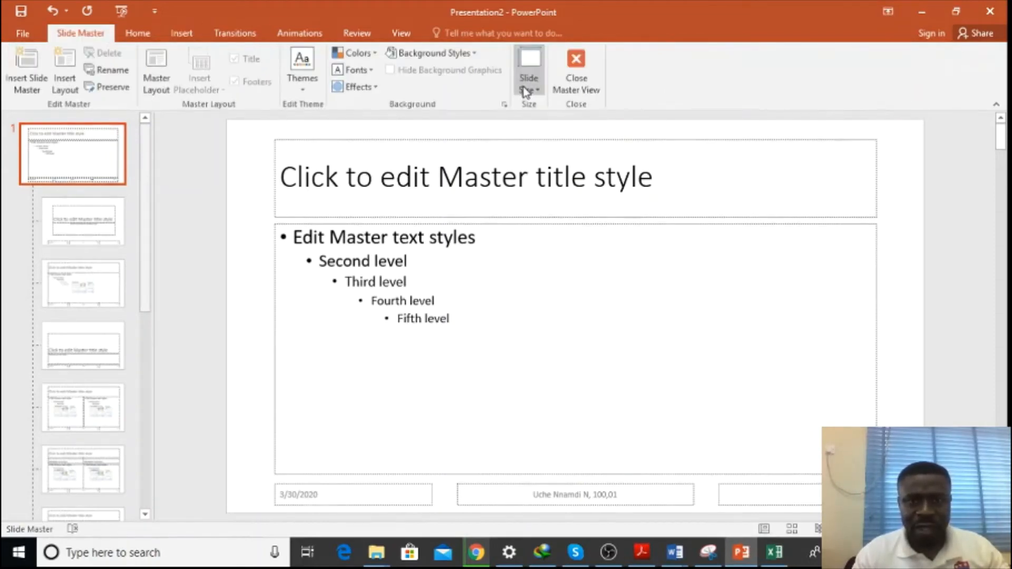